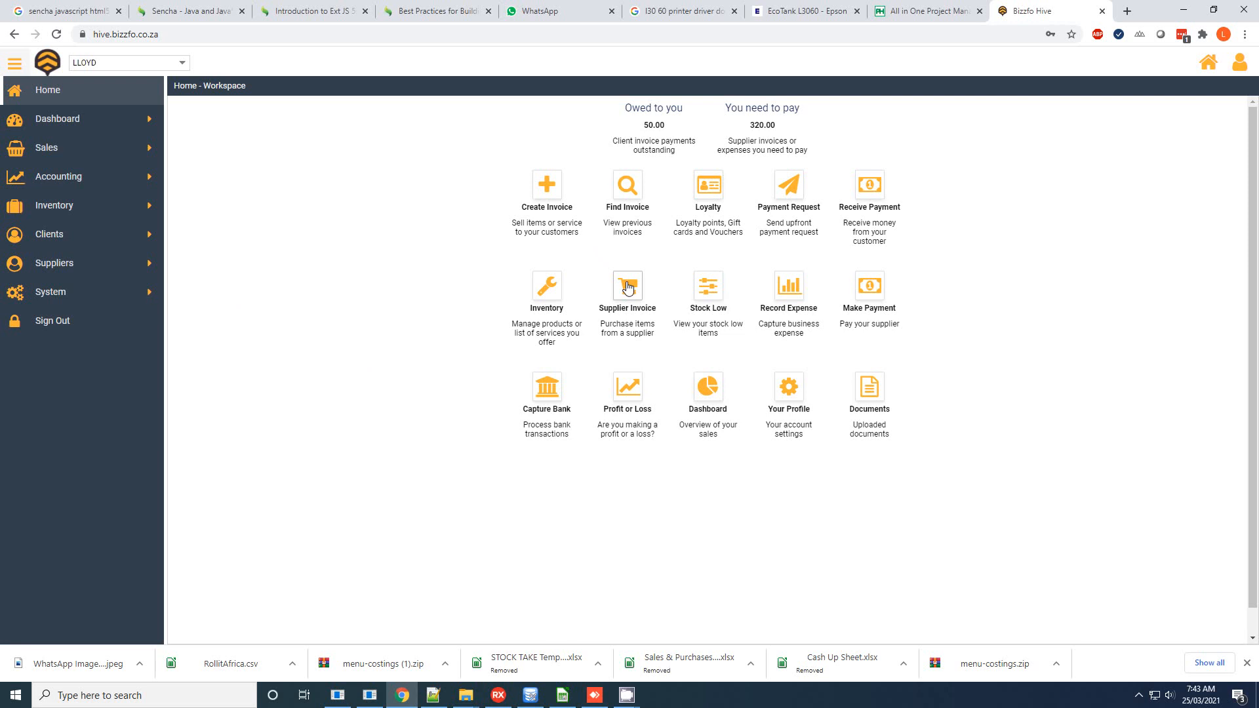
Step: Open the supplier invoice capture form and review its supplier details and available ledger types
left_click(627, 287)
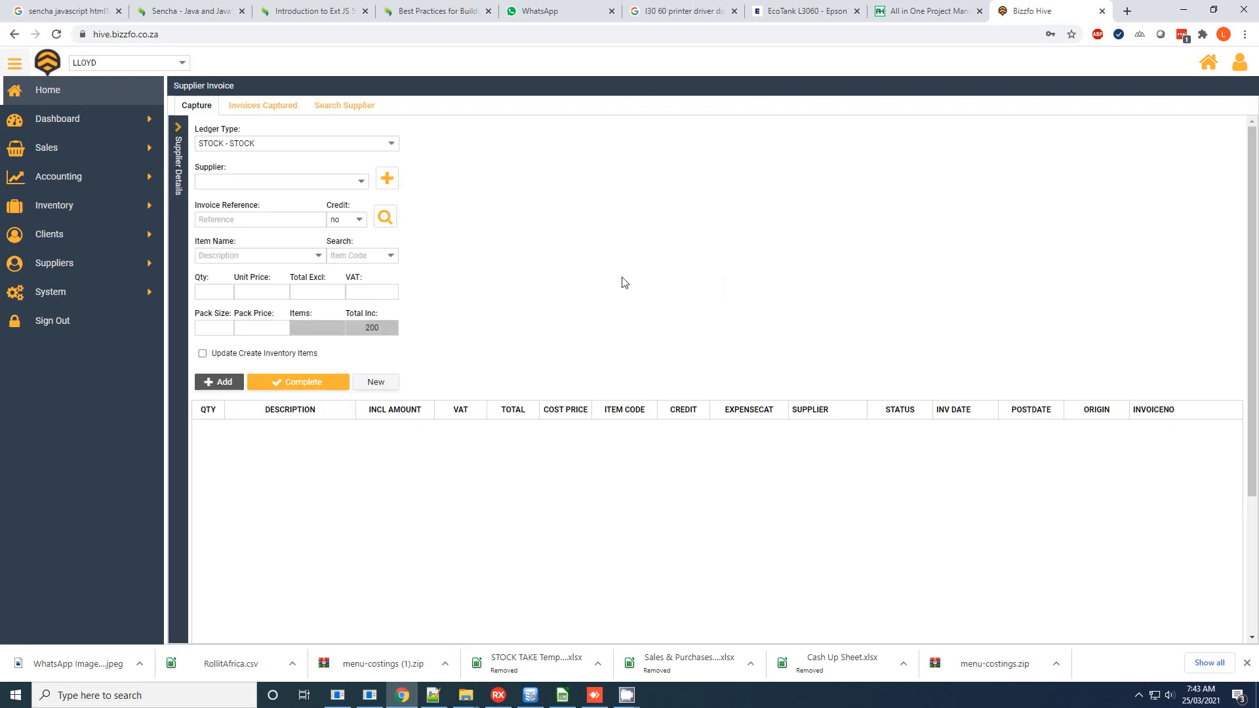
left_click(179, 128)
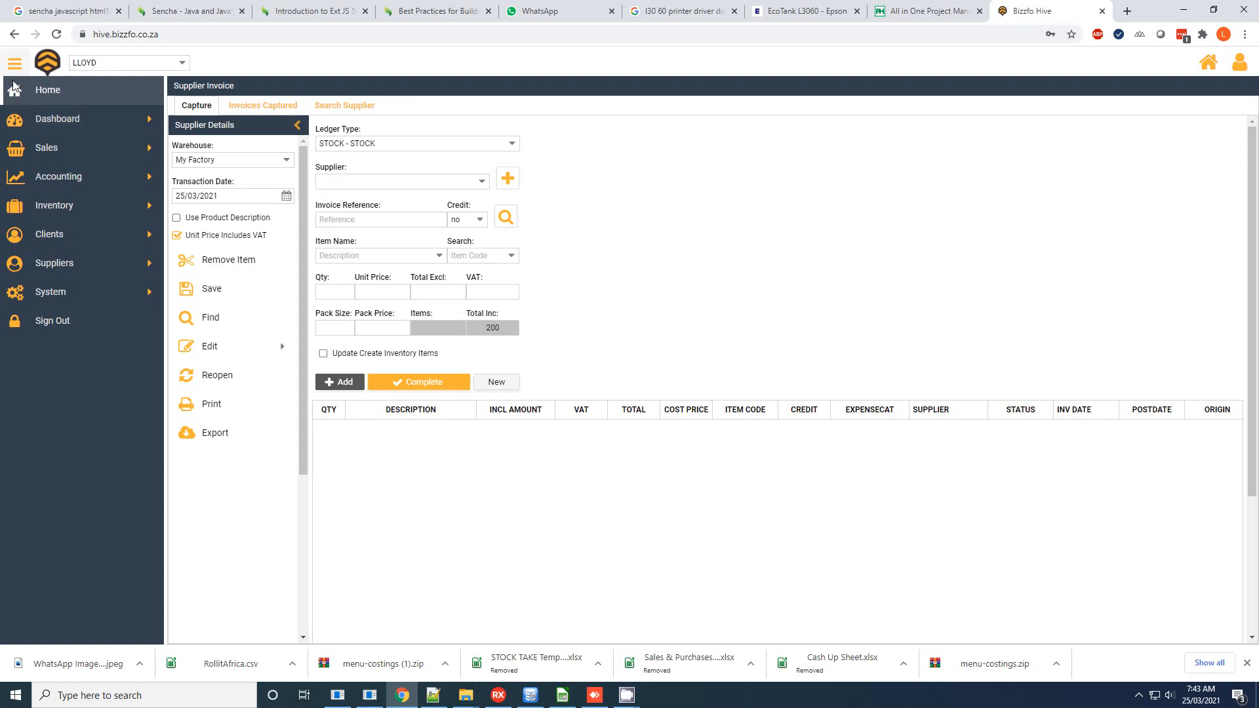
left_click(92, 99)
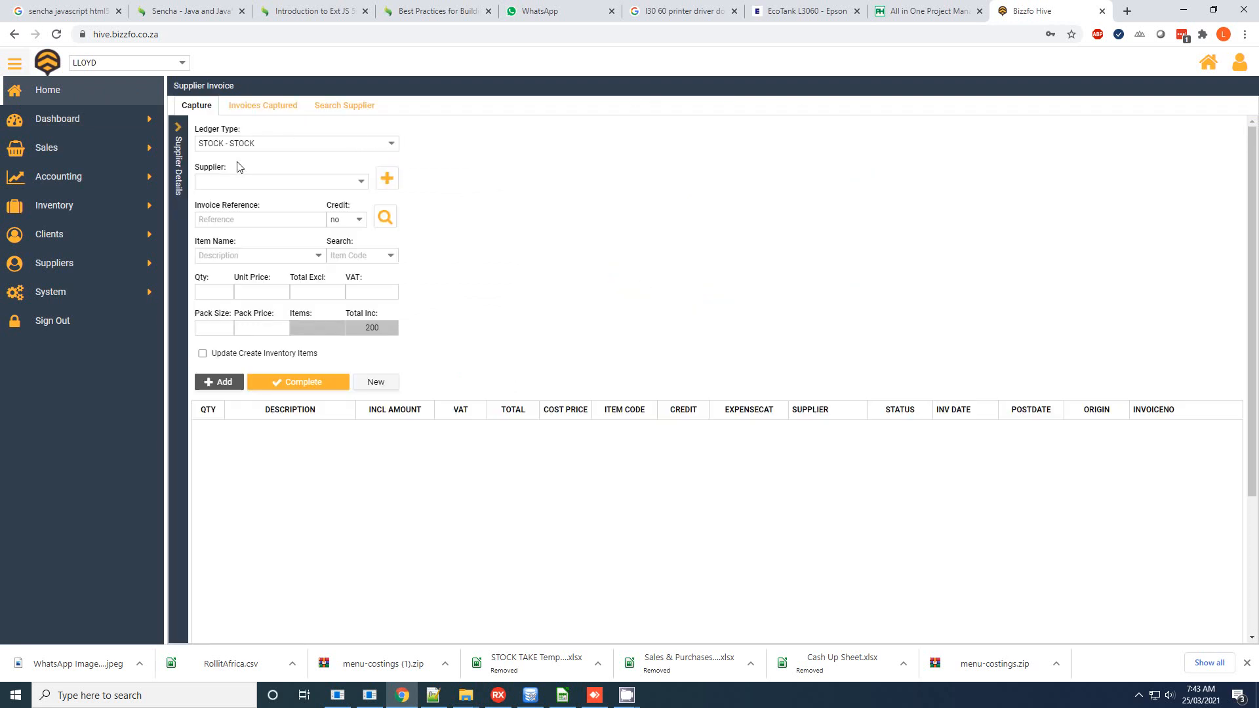
left_click(390, 145)
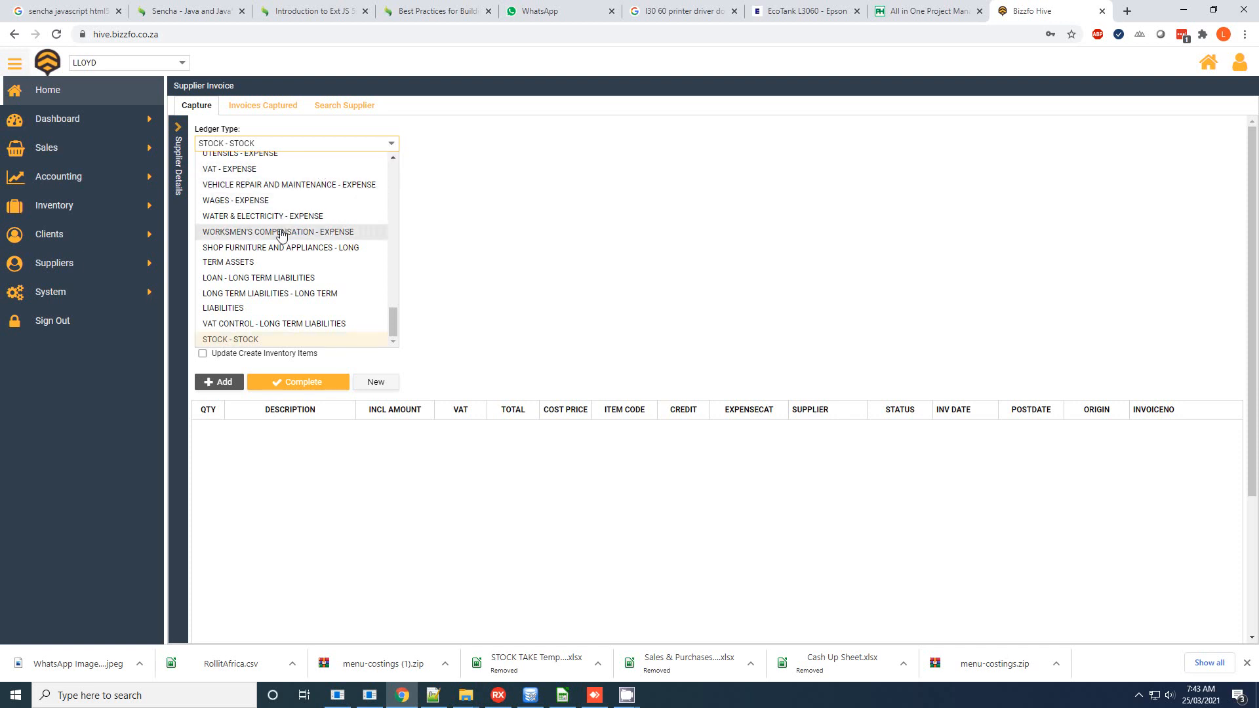
left_click(496, 163)
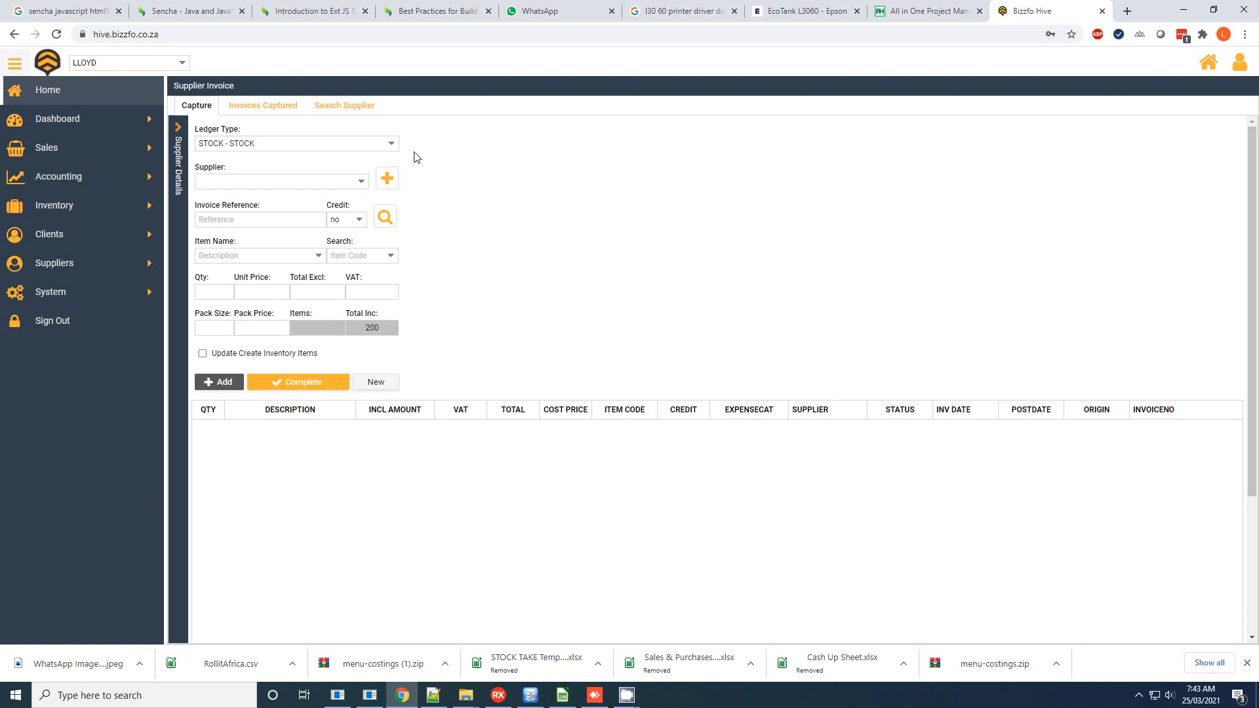
Step: Set the invoice's warehouse to My Factory and its transaction date to 25/03/2021 in the supplier details
left_click(179, 131)
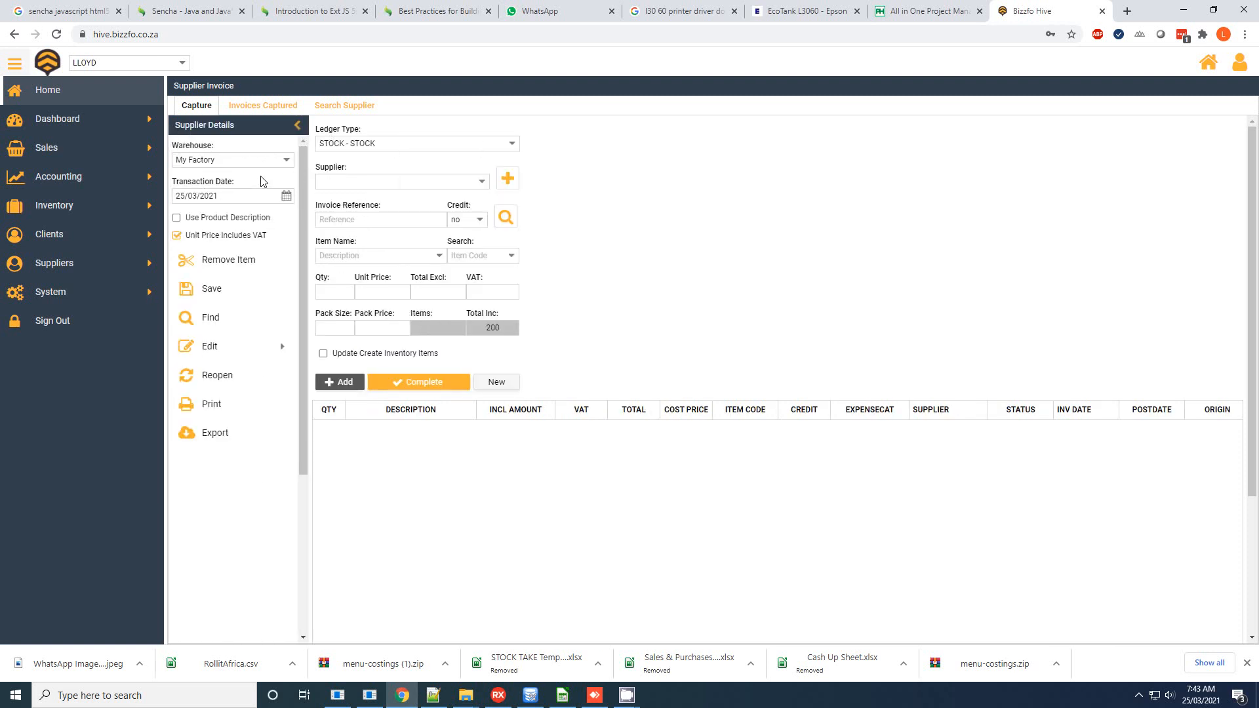
left_click(286, 161)
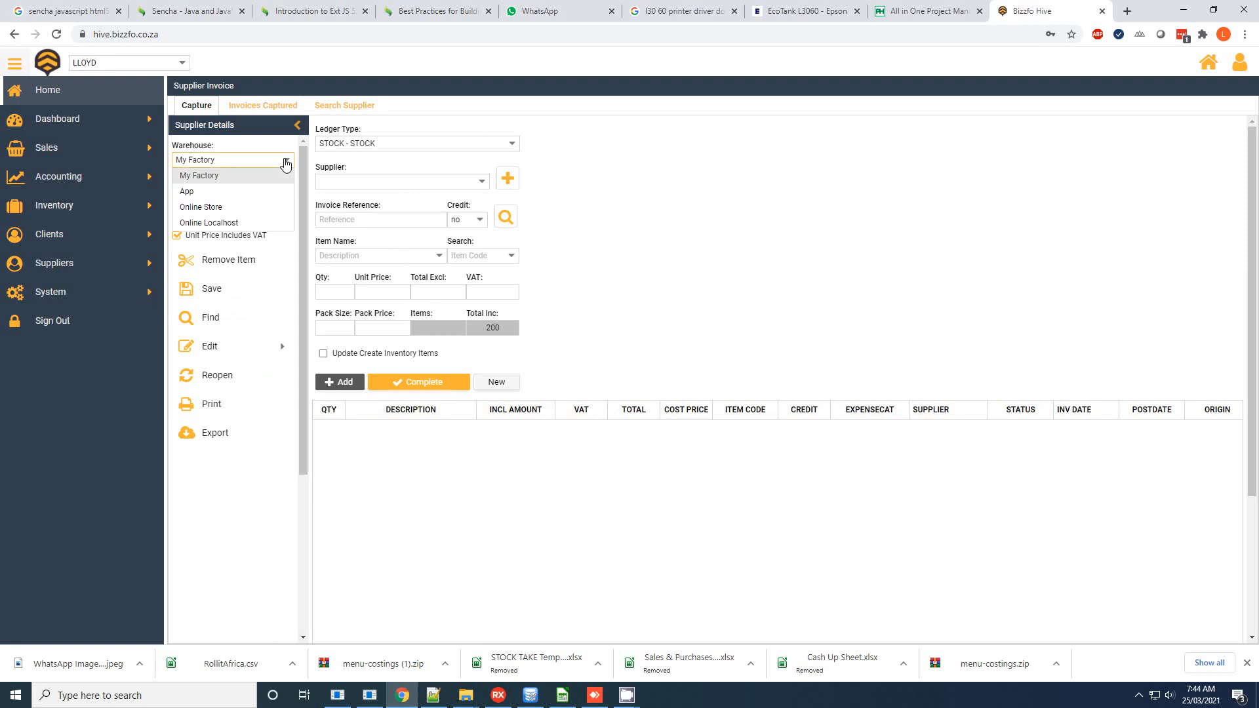
left_click(252, 176)
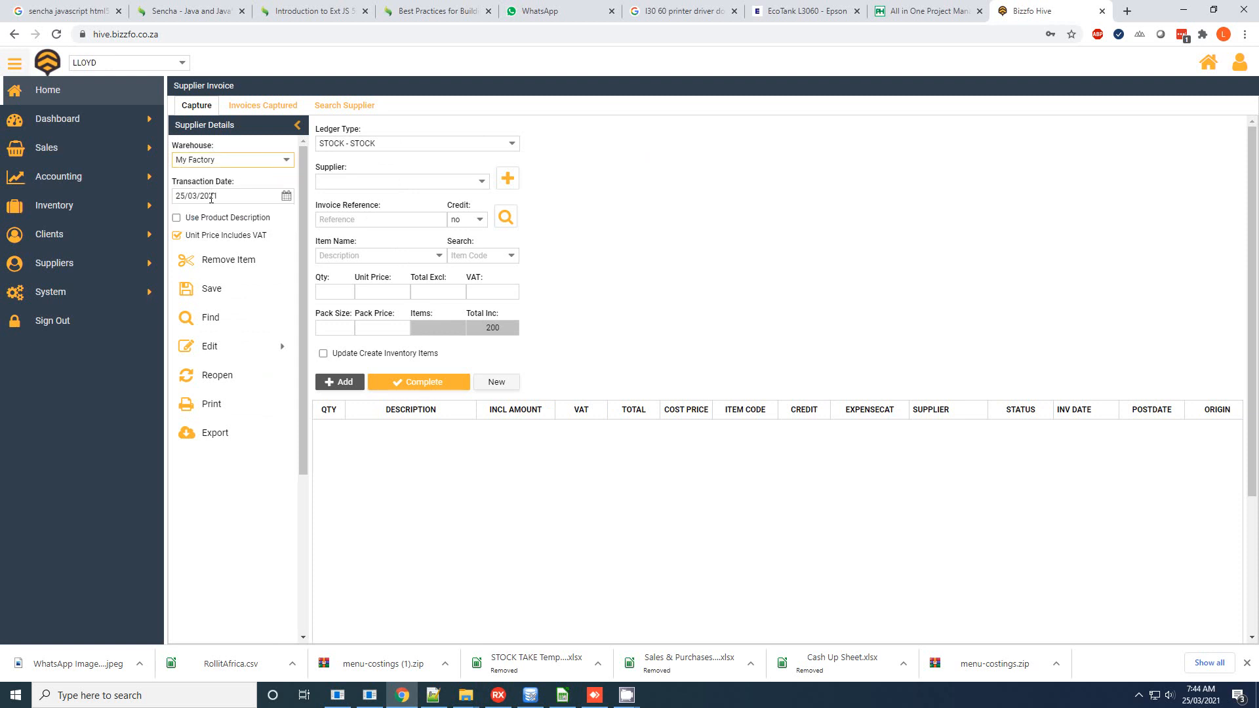
left_click(286, 198)
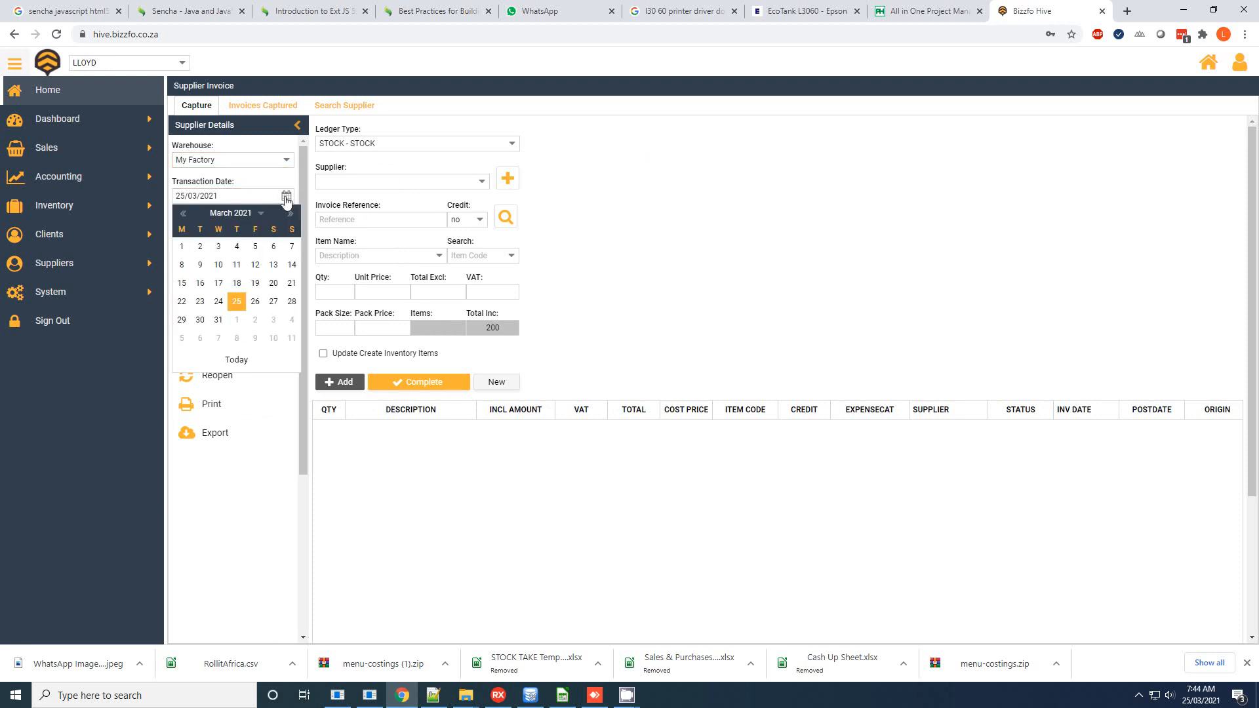
left_click(237, 302)
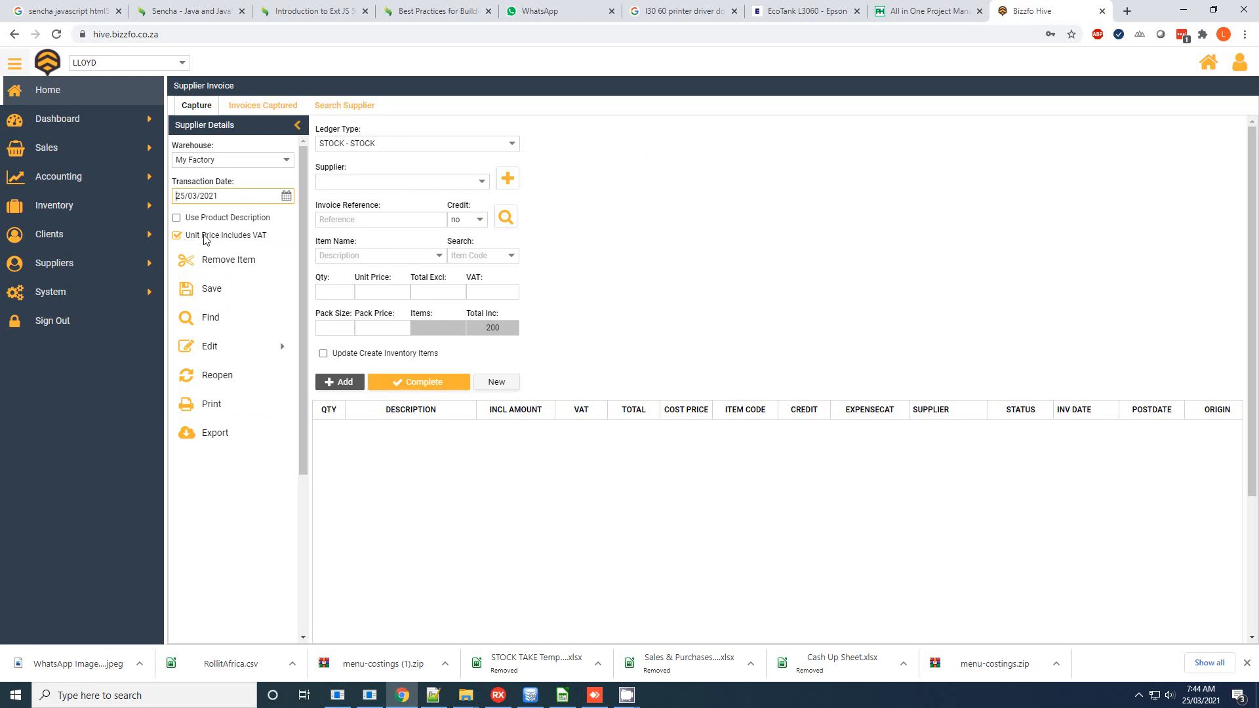
left_click(254, 240)
left_click(223, 240)
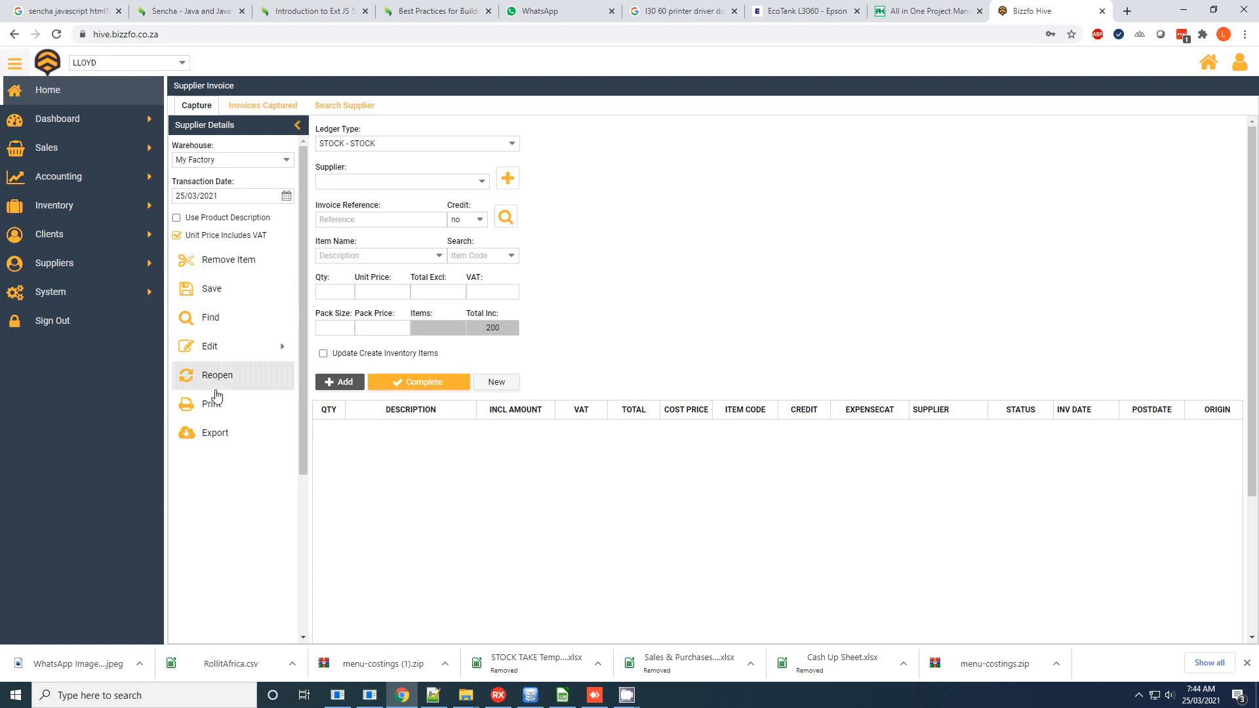
left_click(283, 360)
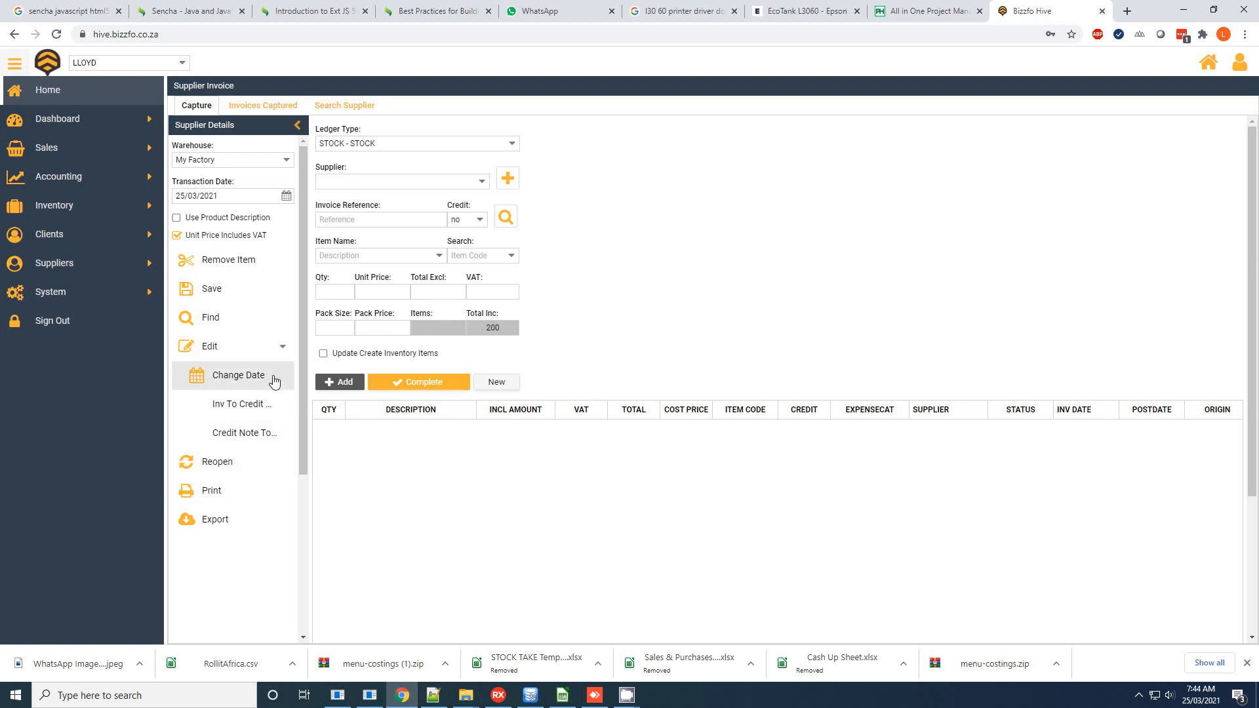
left_click(284, 356)
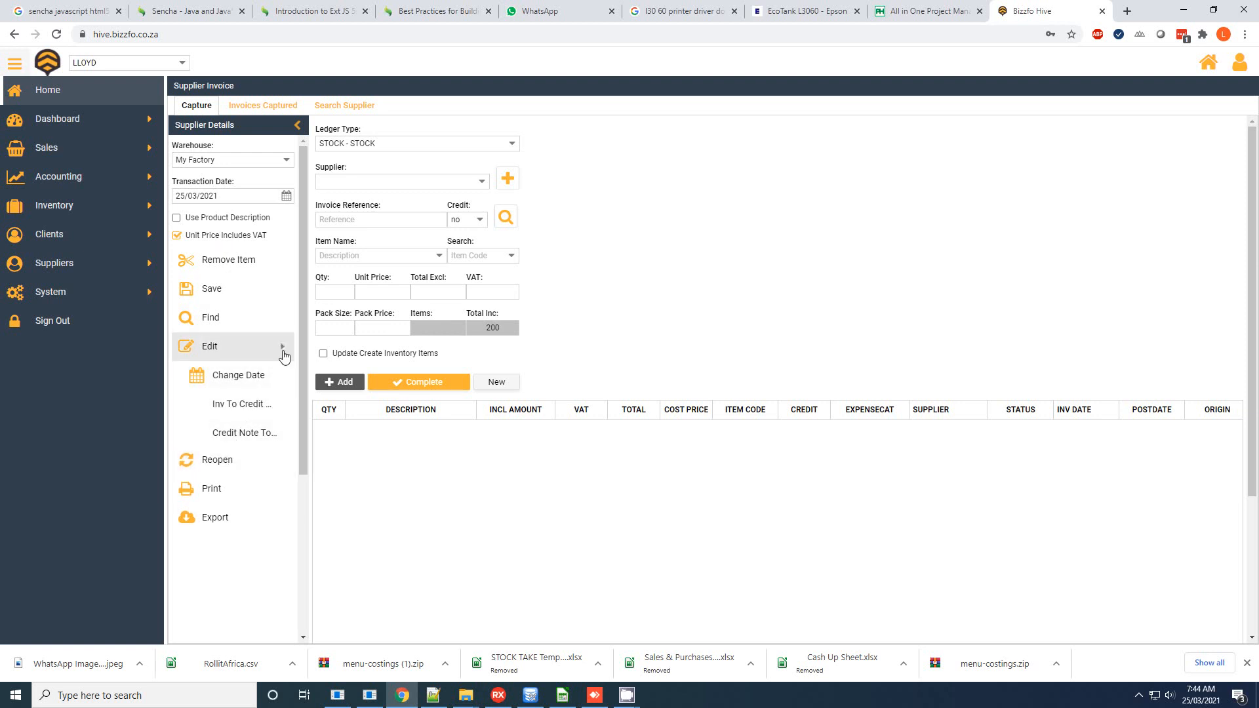
Step: Create and save a new supplier with the company name Shop In The Sky, and return to the supplier invoice
left_click(508, 178)
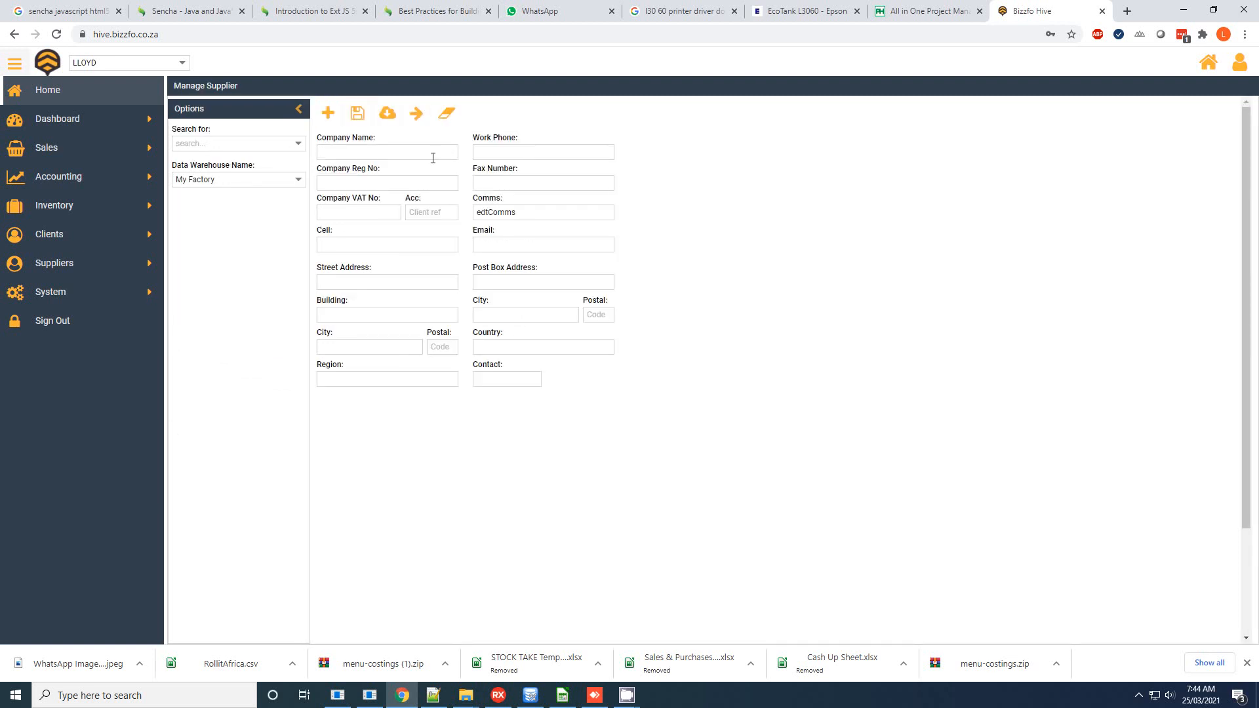
left_click(435, 153)
type("Shop In The Sky")
left_click(357, 113)
left_click(614, 372)
left_click(415, 114)
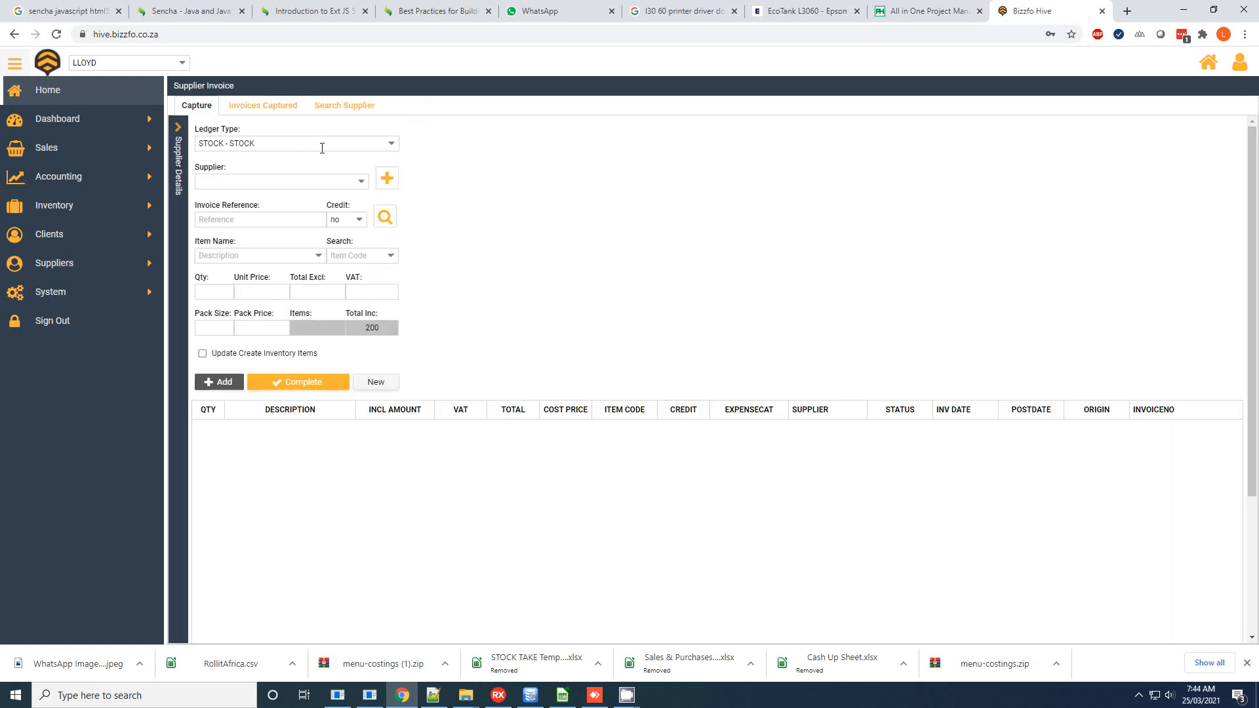
Step: Select Shop In The Sky as the invoice's supplier and enter the invoice reference Sho1236
left_click(182, 131)
left_click(483, 182)
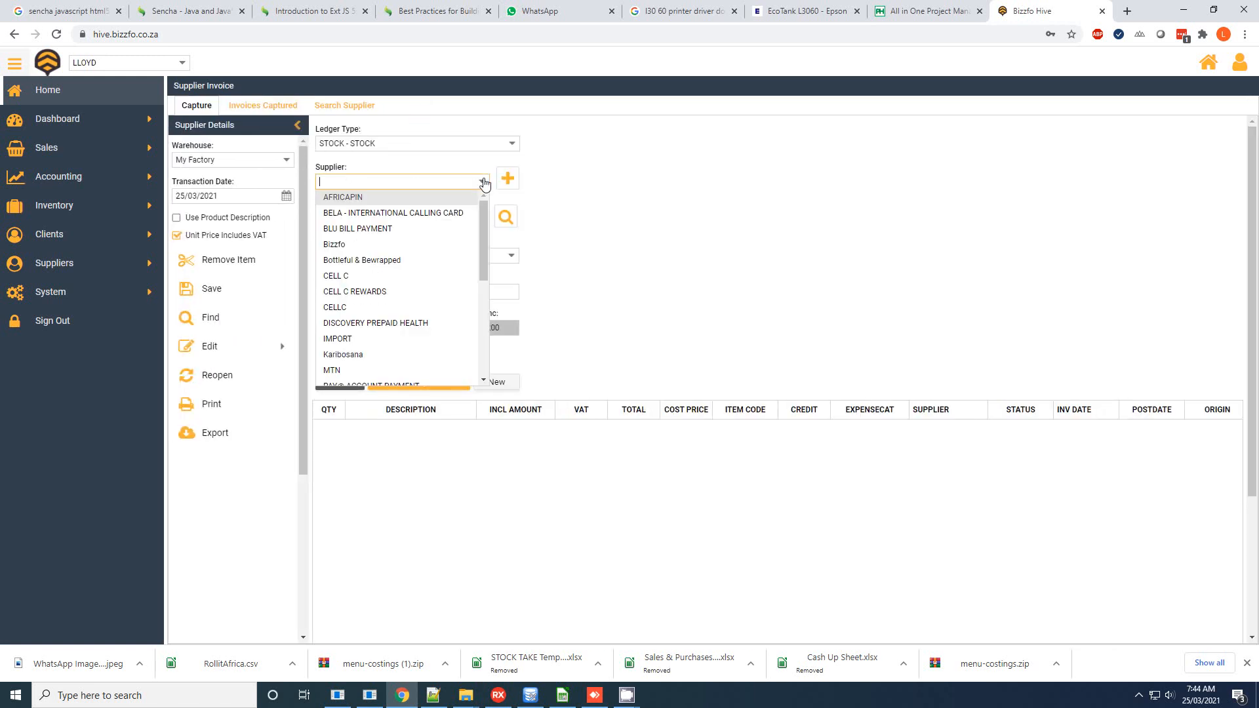
type("Sho")
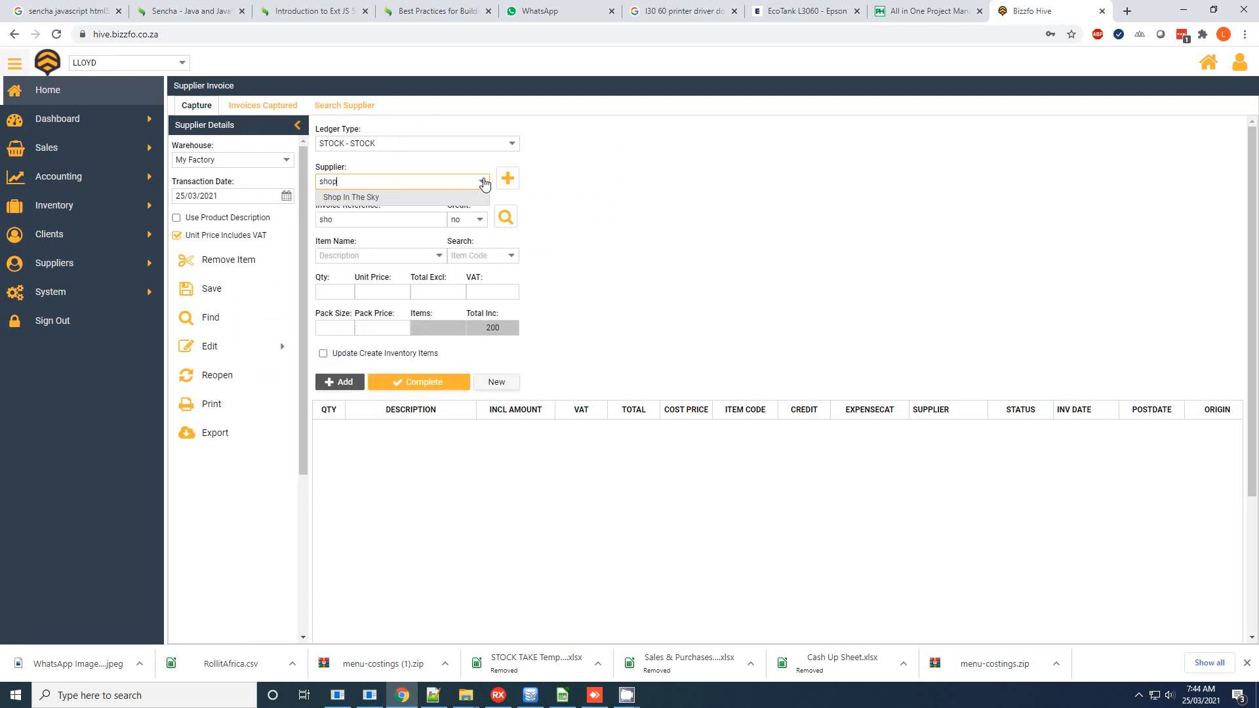
key("Return")
left_click(350, 226)
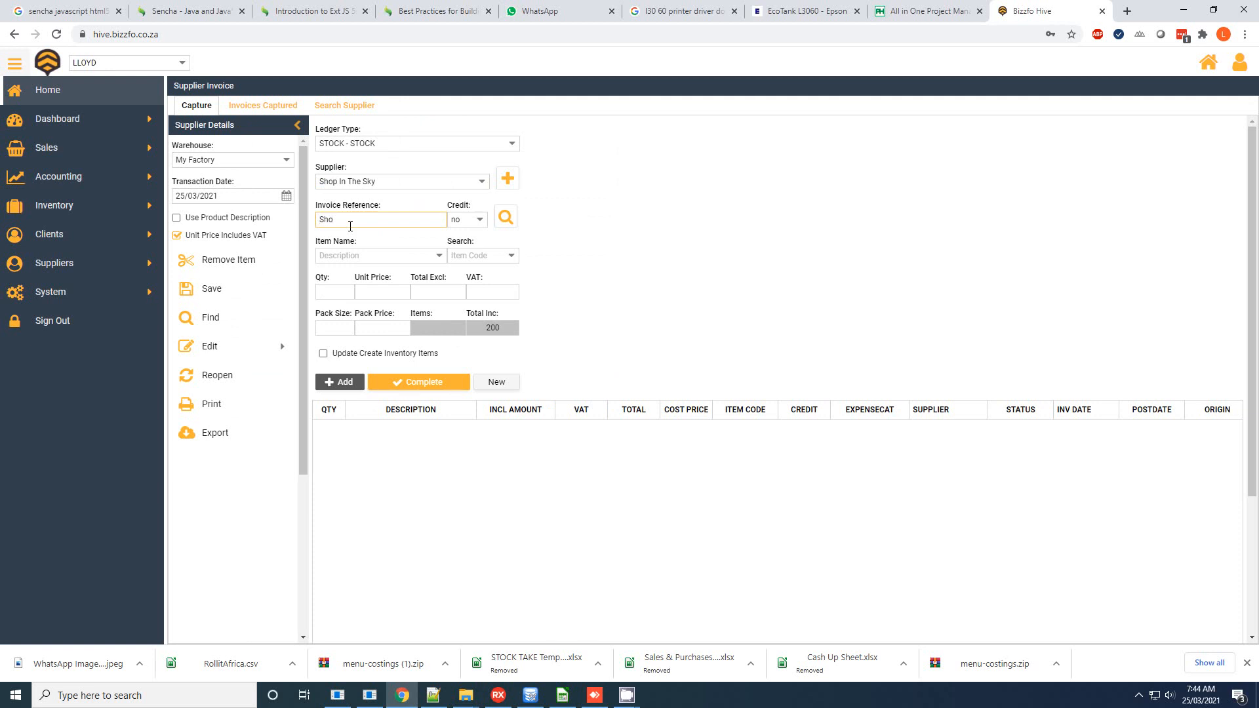
type("1236")
Step: Choose COKE 200ML as the item for the first invoice line
left_click(394, 261)
type("Tes")
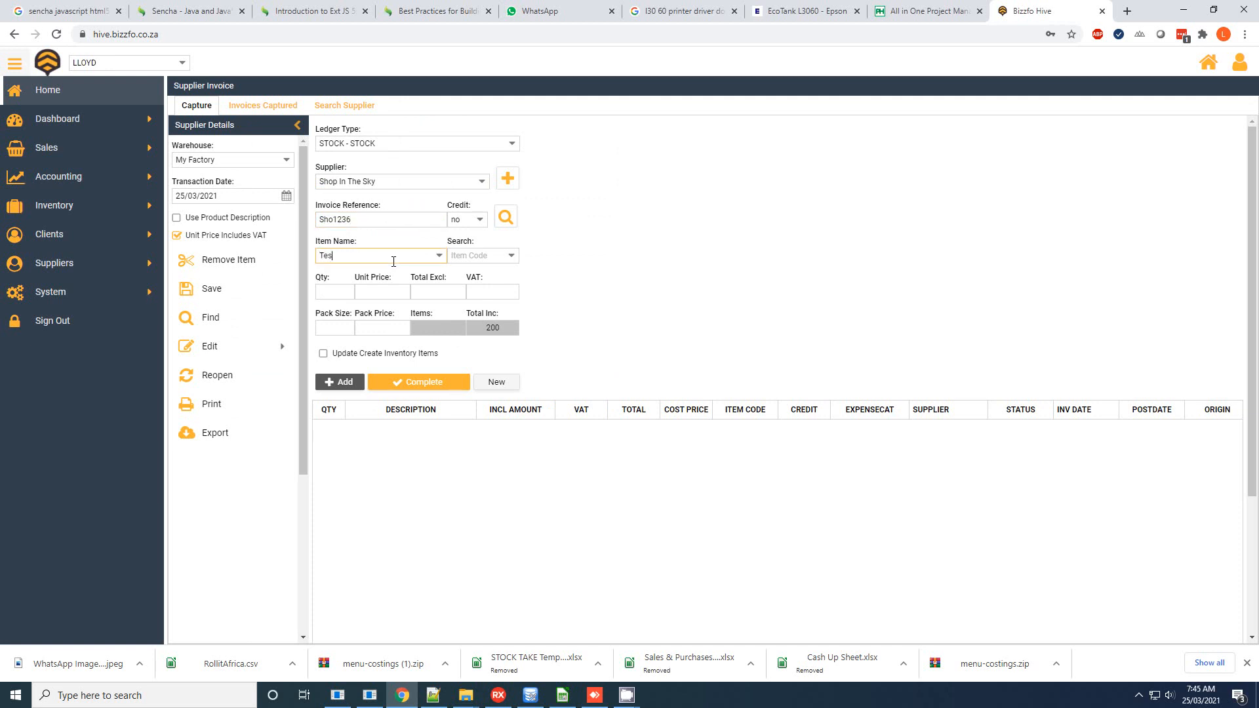
key("BackSpace")
key("BackSpace")
key("BackSpace")
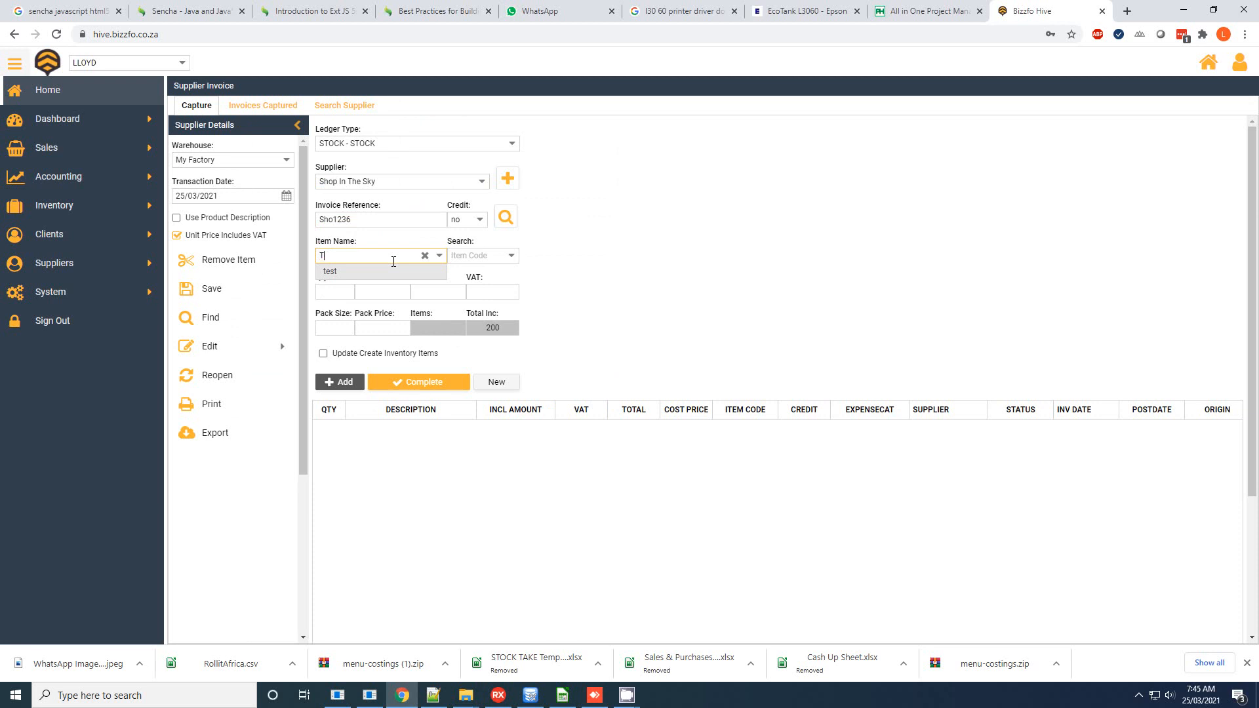
type("cc")
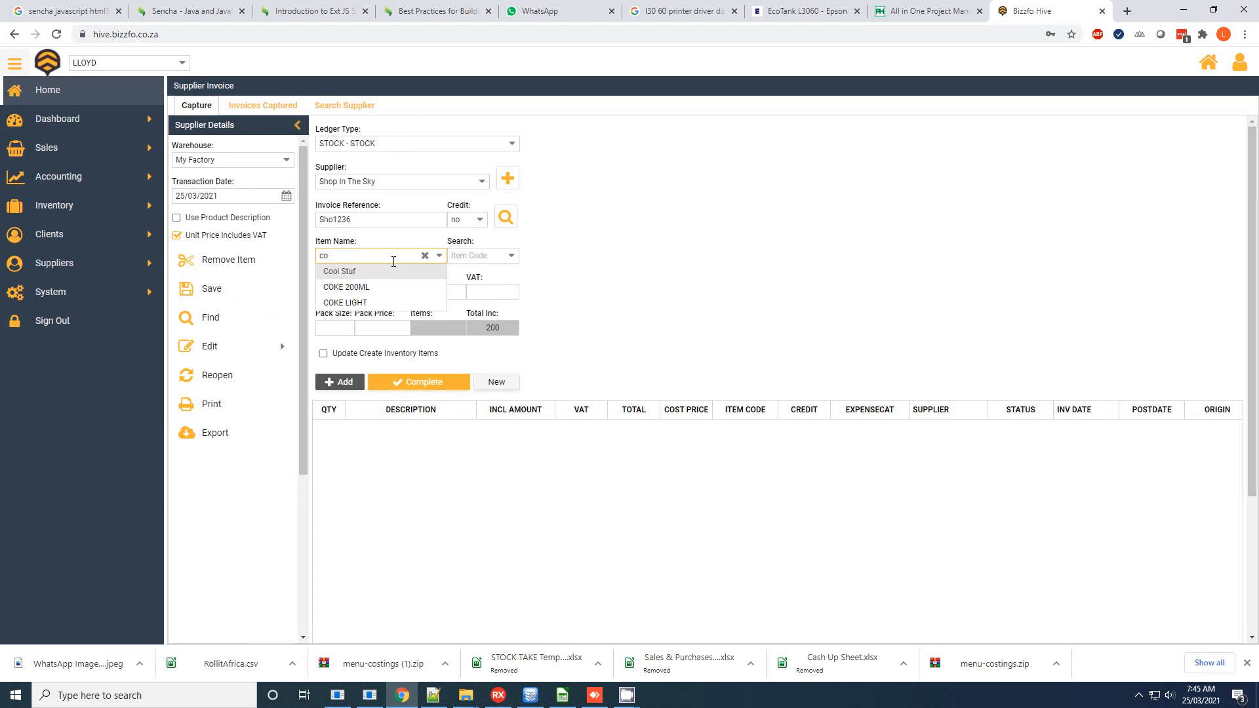
key("Down")
key("Return")
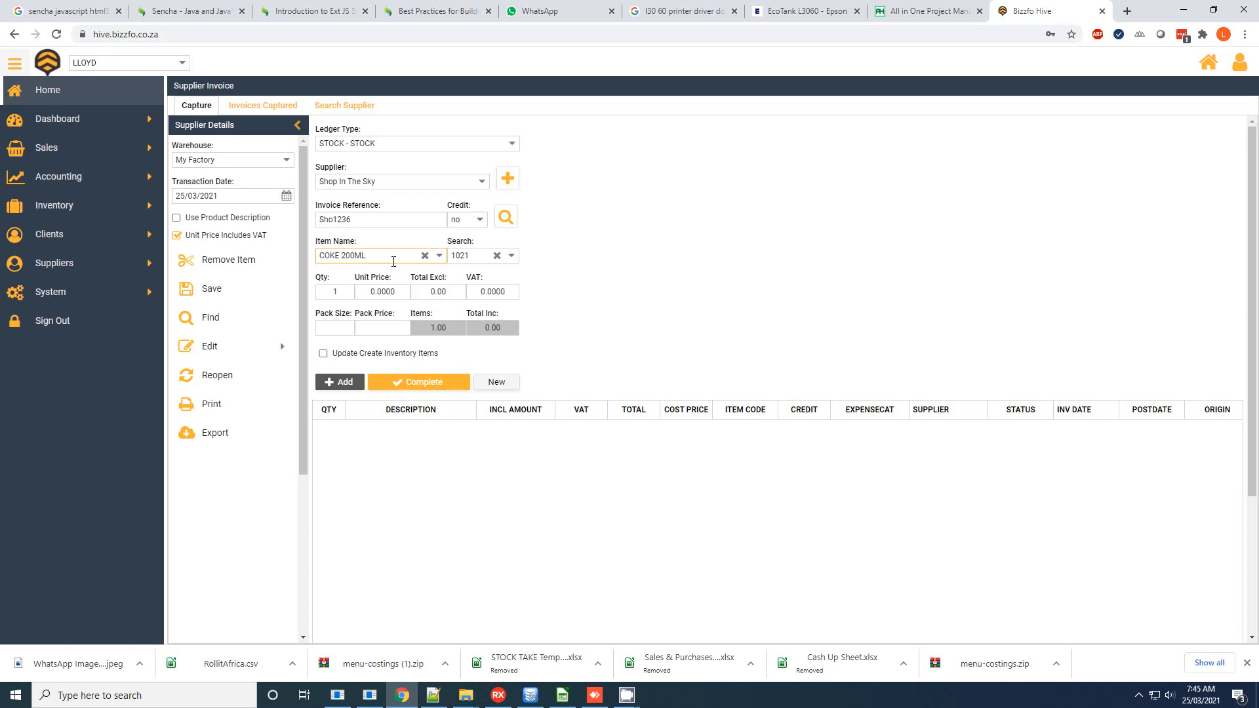
Step: Set the COKE 200ML unit price to 15 and add the line to the invoice
key("Tab")
key("Tab")
key("Delete")
key("Delete")
key("Delete")
key("Delete")
key("Delete")
key("Delete")
type("15")
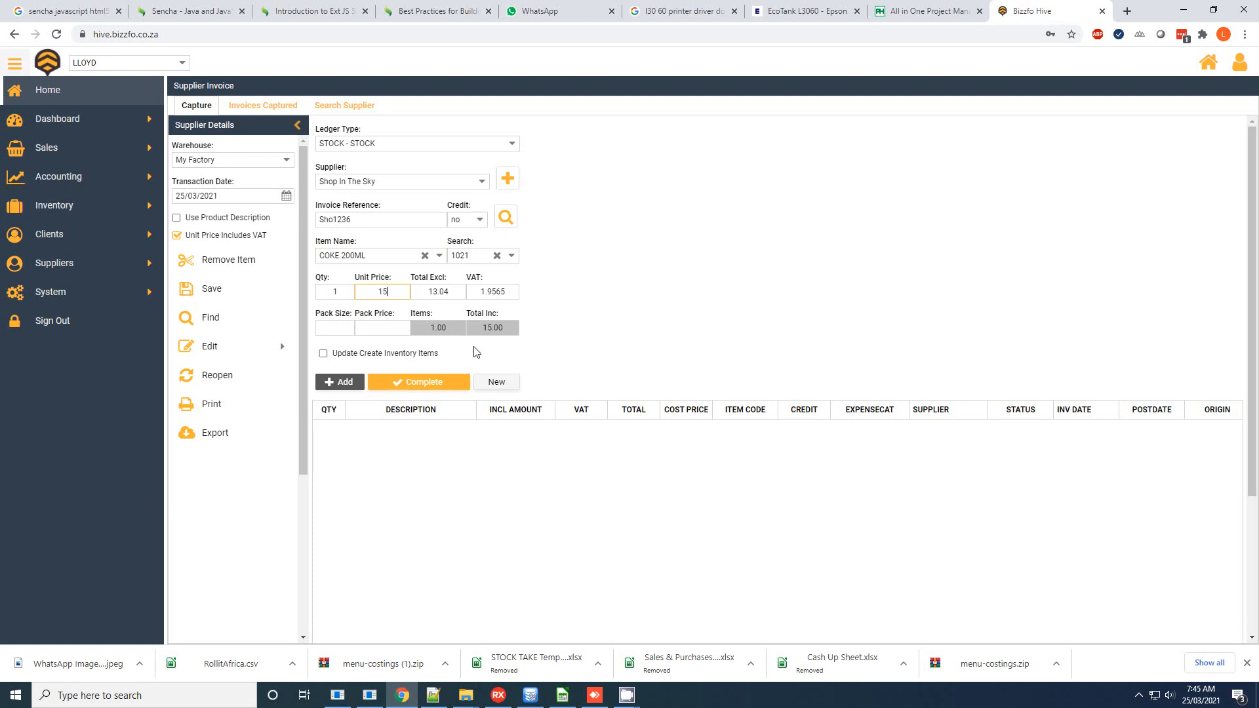
key("Tab")
double_click(505, 333)
left_click(508, 327)
double_click(489, 331)
left_click(334, 381)
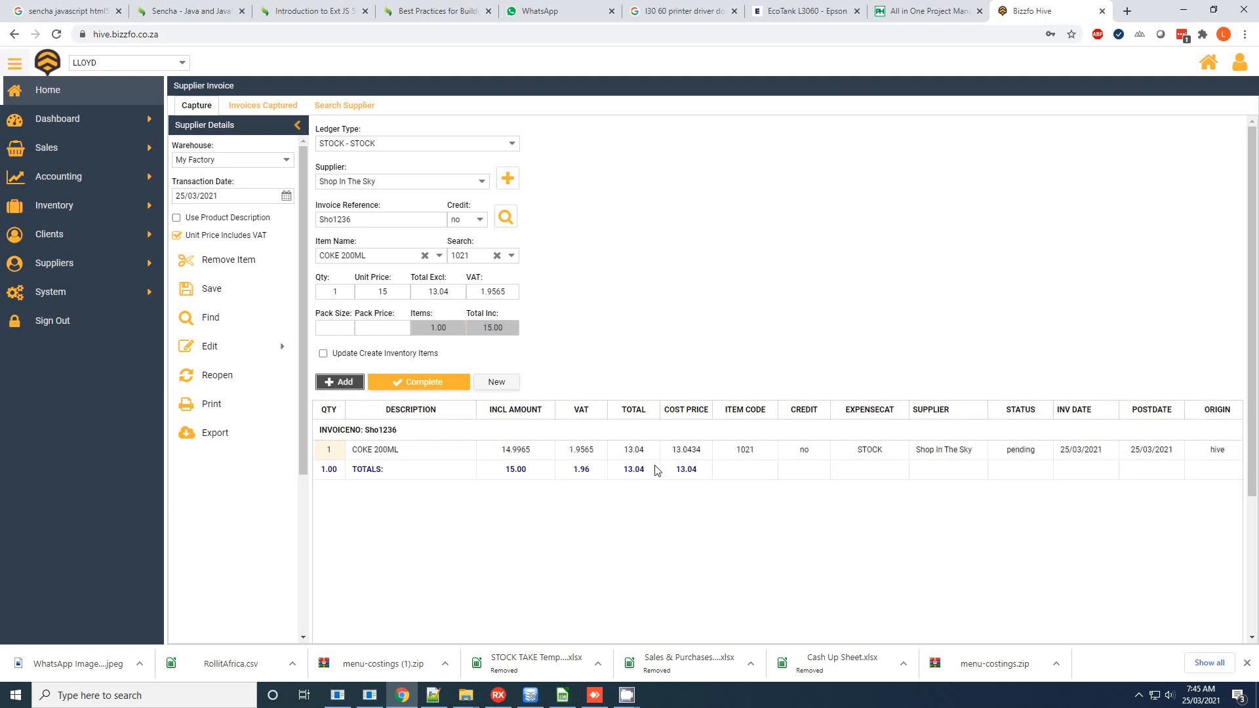
Step: Change the ledger type for the next invoice line to DELIVERY FEE - EXPENSE
left_click(512, 145)
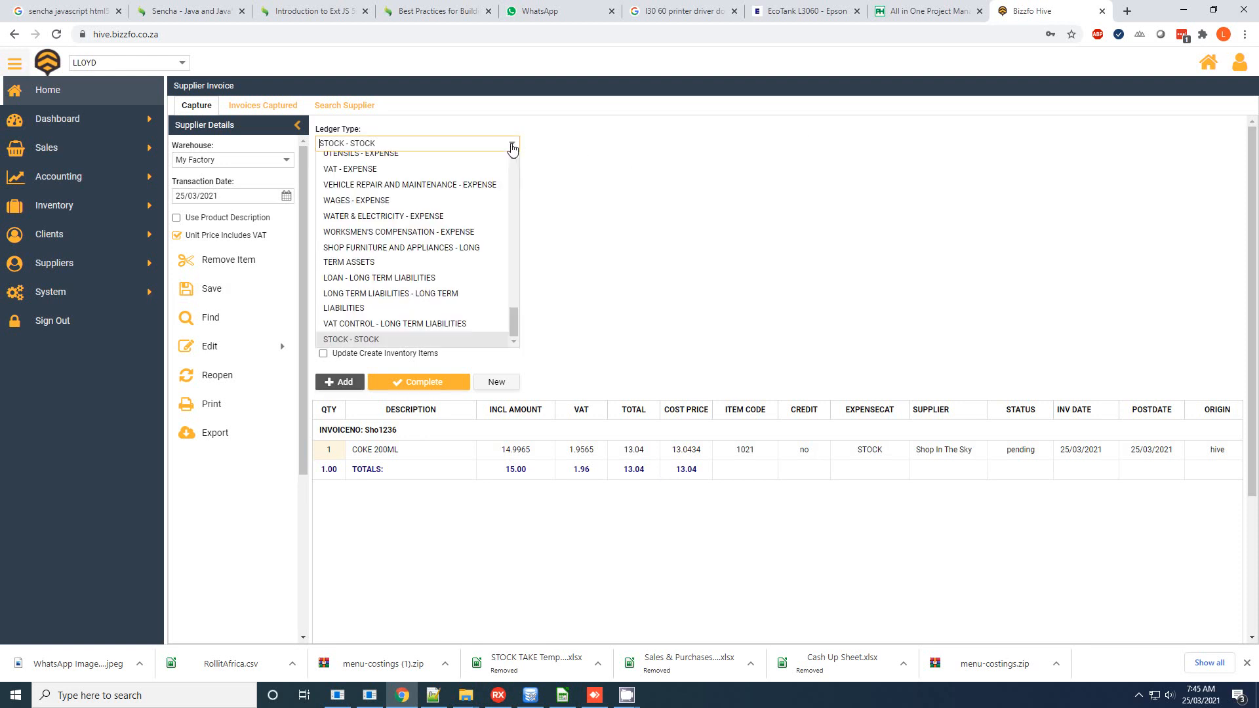
type("ad")
key("BackSpace")
key("BackSpace")
key("ctrl+a")
key("BackSpace")
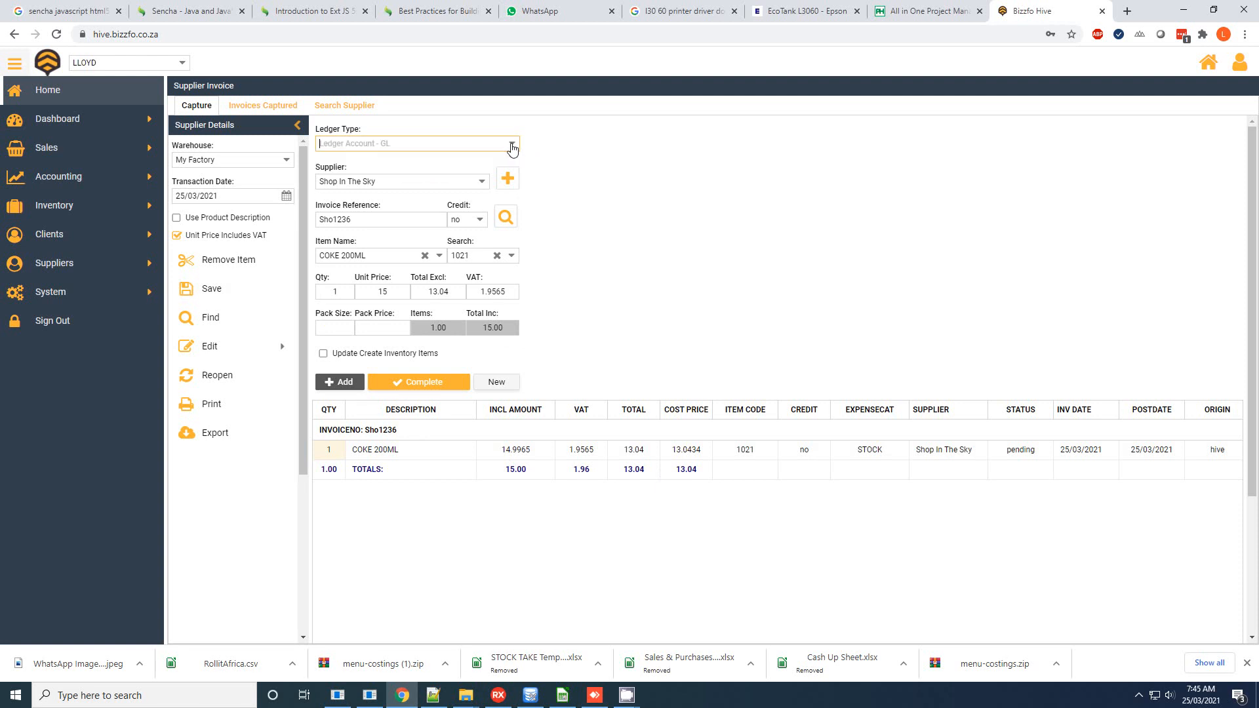
type("de")
key("Return")
Step: Add an invoice line named Deliver Fee with a unit price of 150
left_click(425, 255)
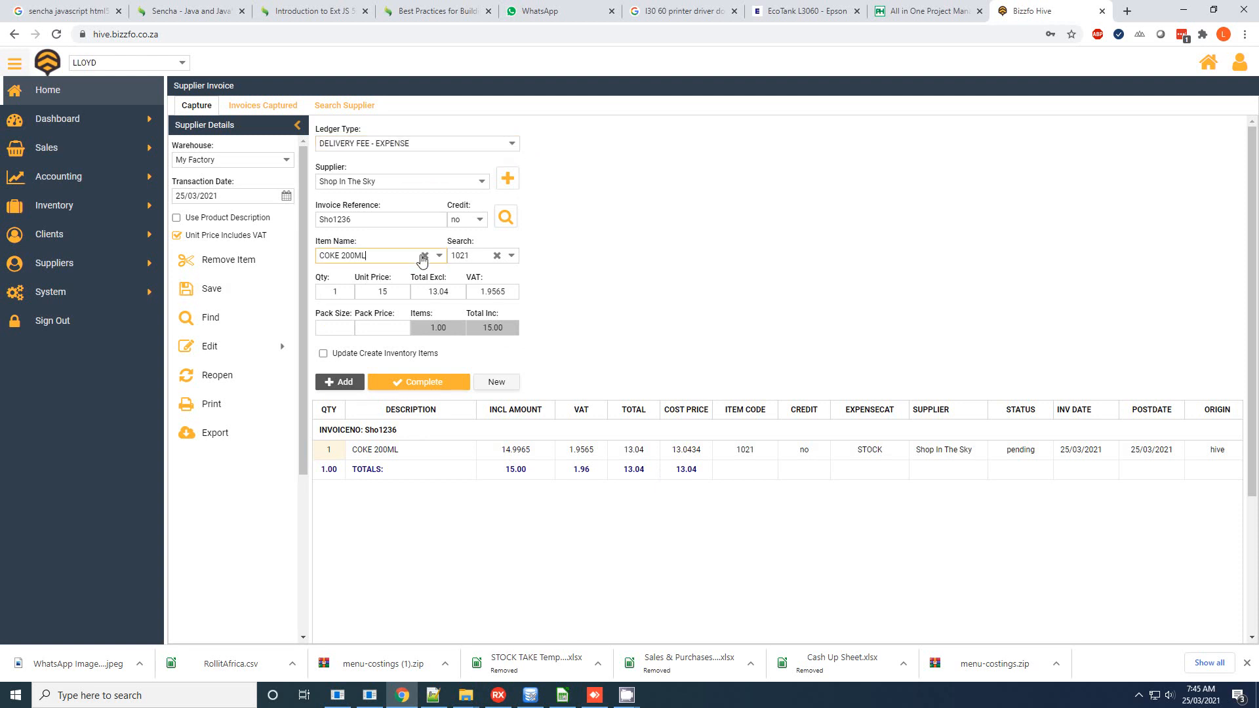
type("Deliver Fee")
left_click(408, 295)
type("150")
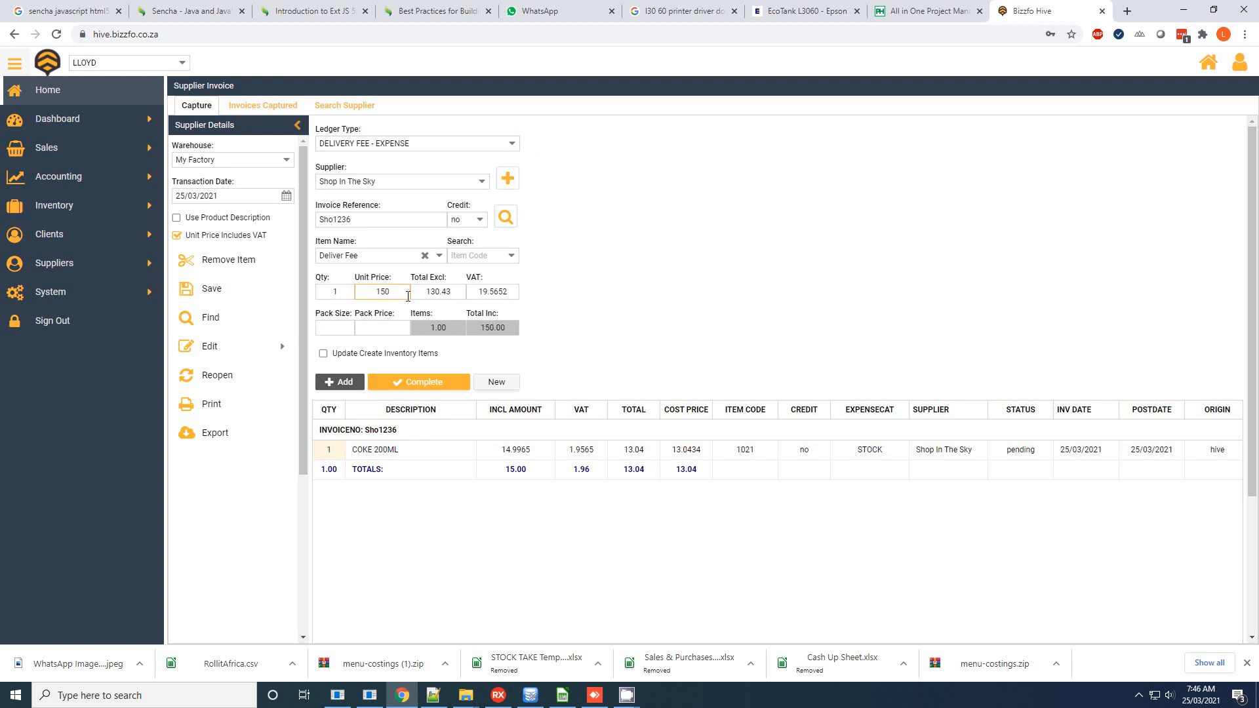
left_click(345, 382)
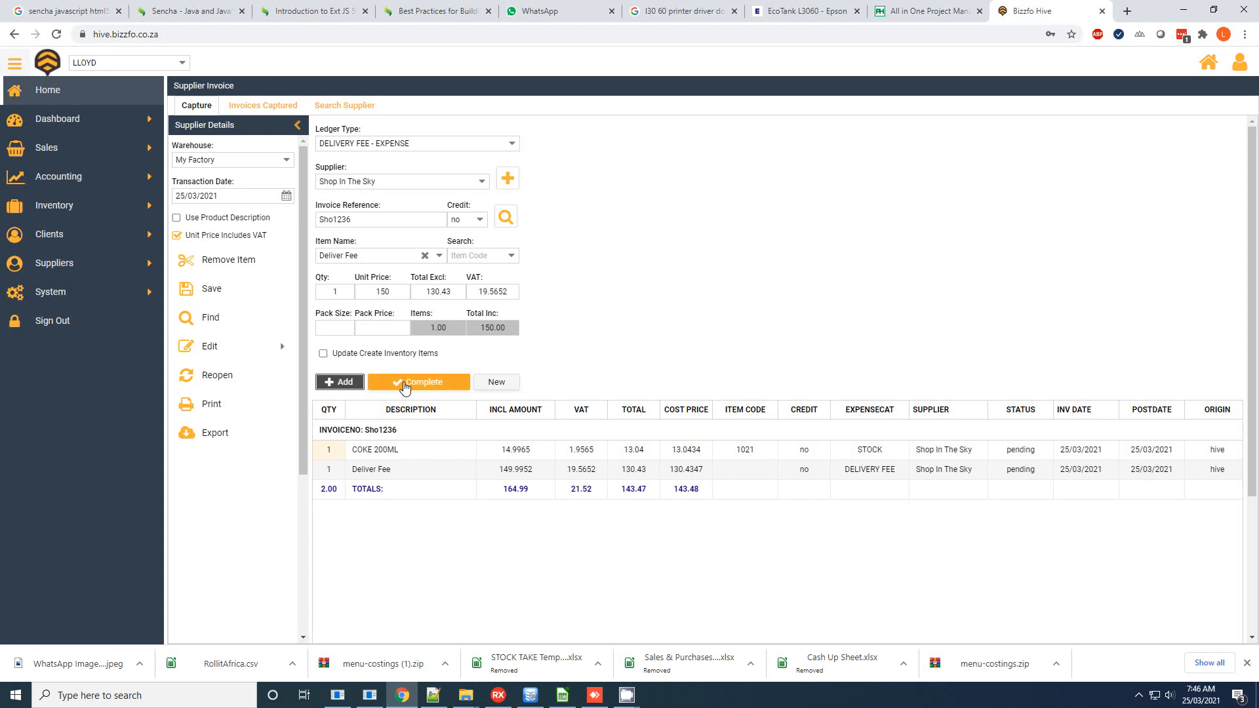
Step: Complete the supplier invoice so that its pending lines are processed
left_click(1037, 467)
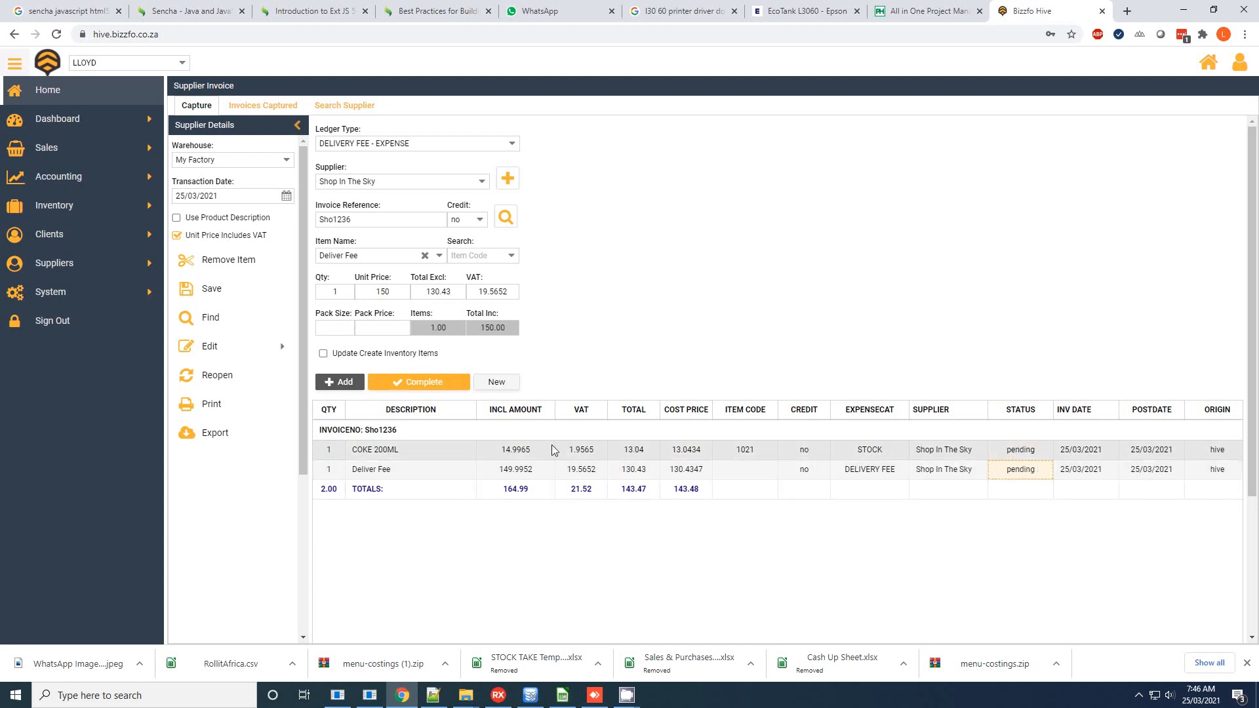
left_click(430, 382)
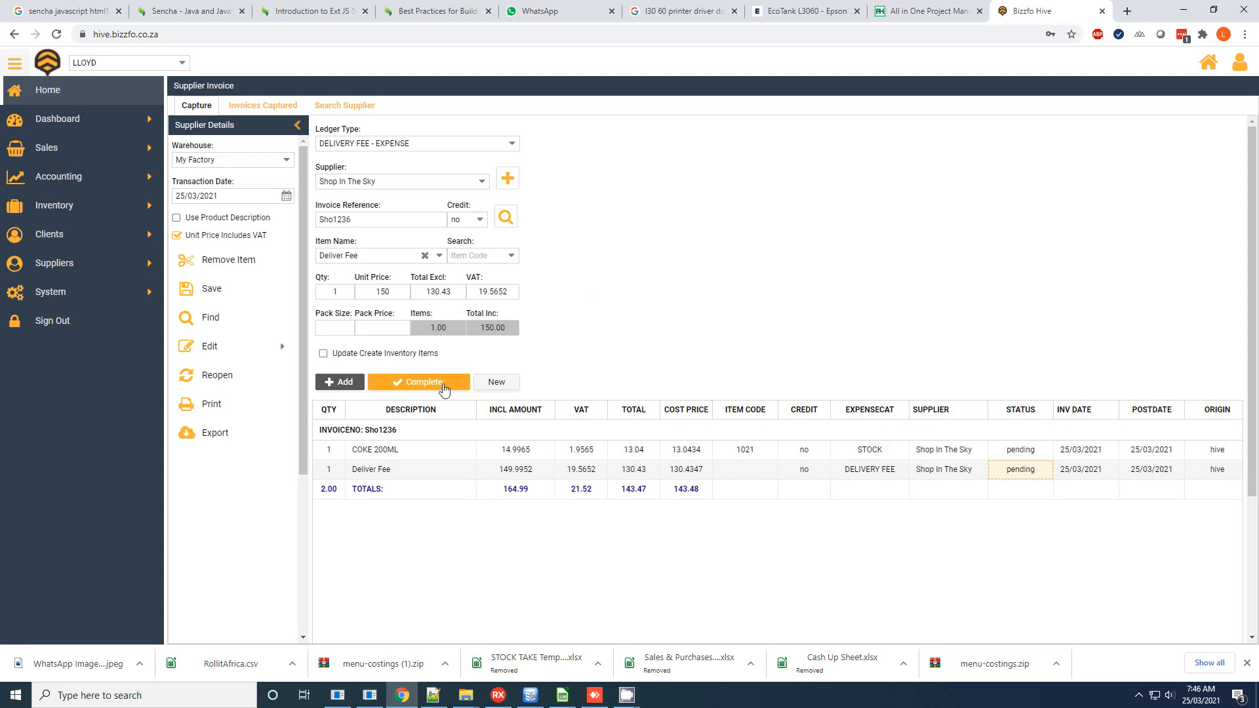
left_click(603, 380)
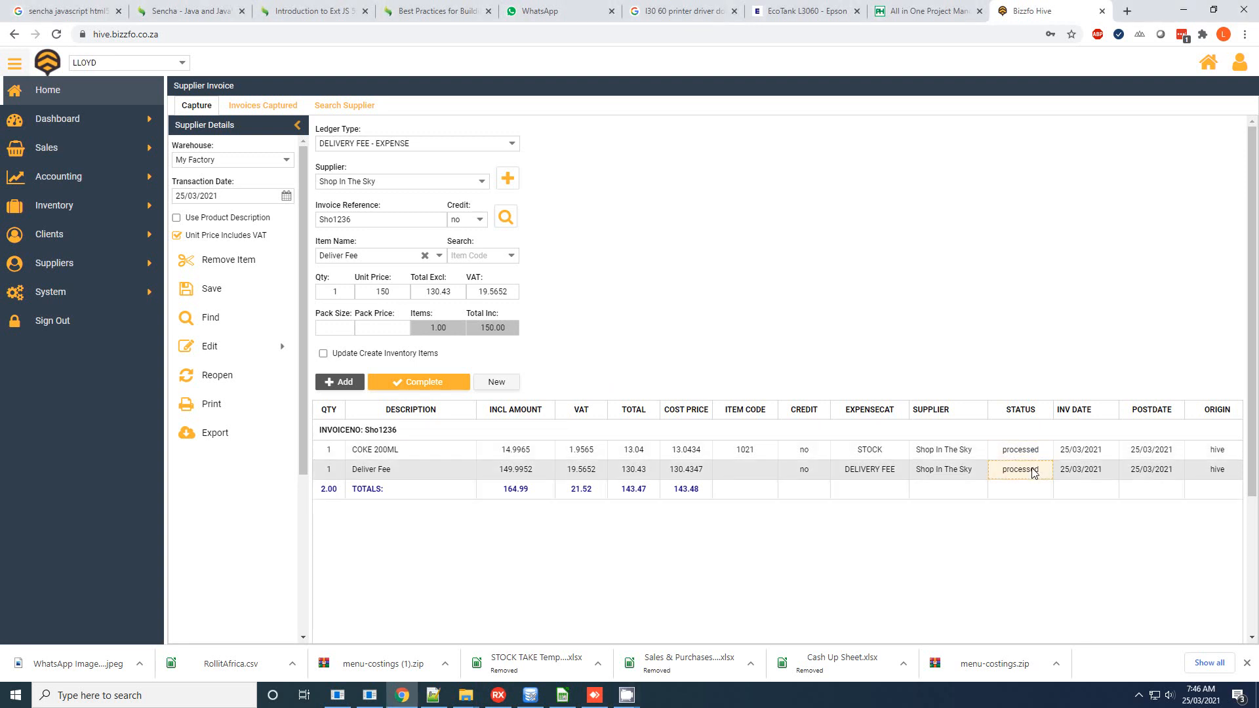
Step: Look up the captured invoice by the partial reference Sho123 and again by the full reference Sho1236
left_click(366, 216)
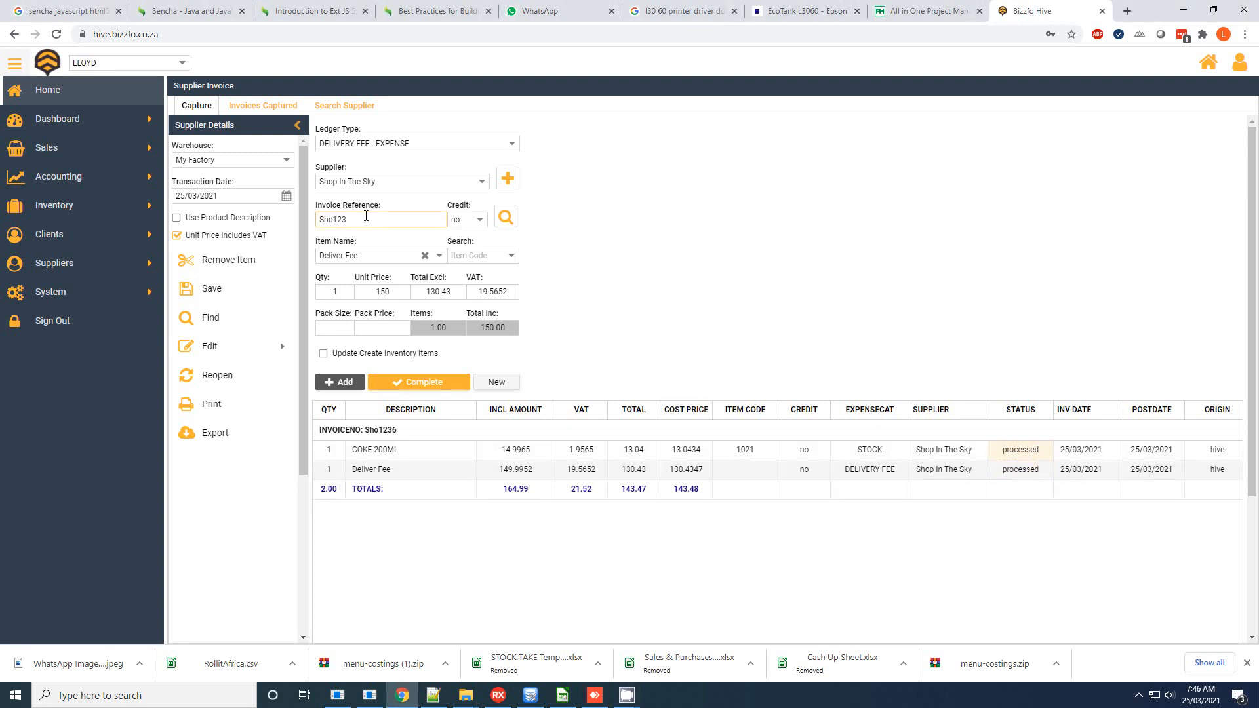
key("Return")
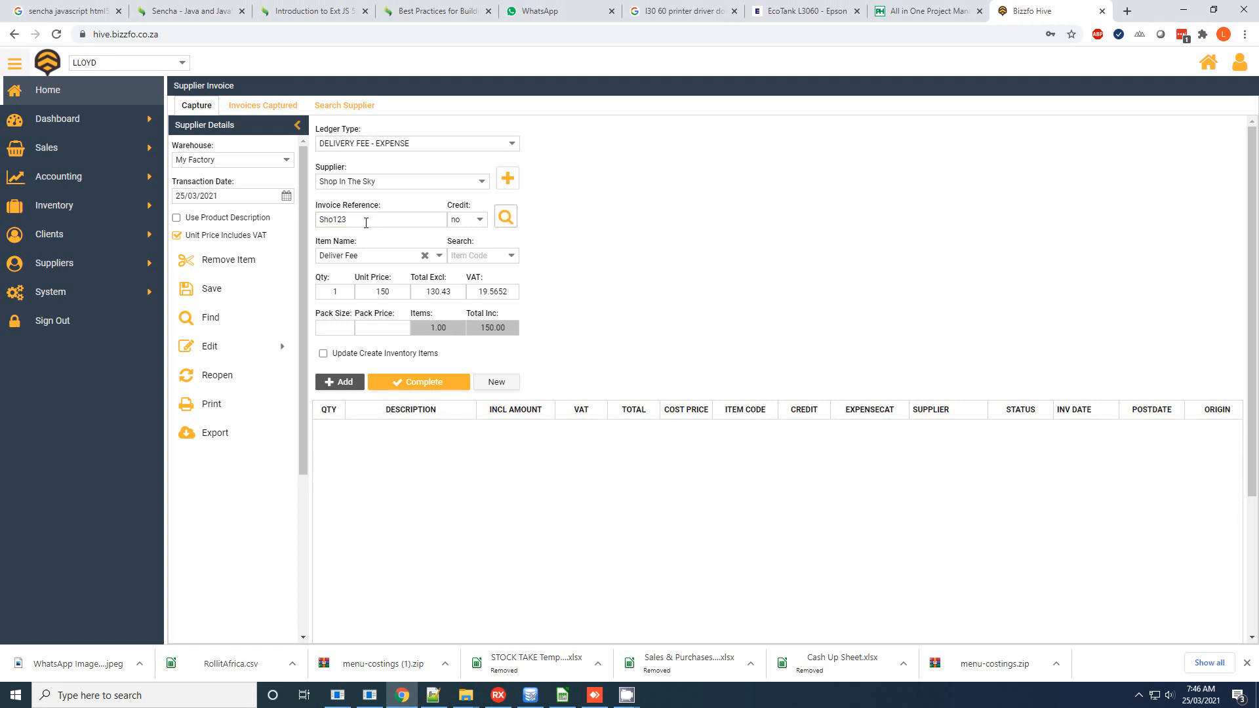
left_click(375, 222)
double_click(368, 222)
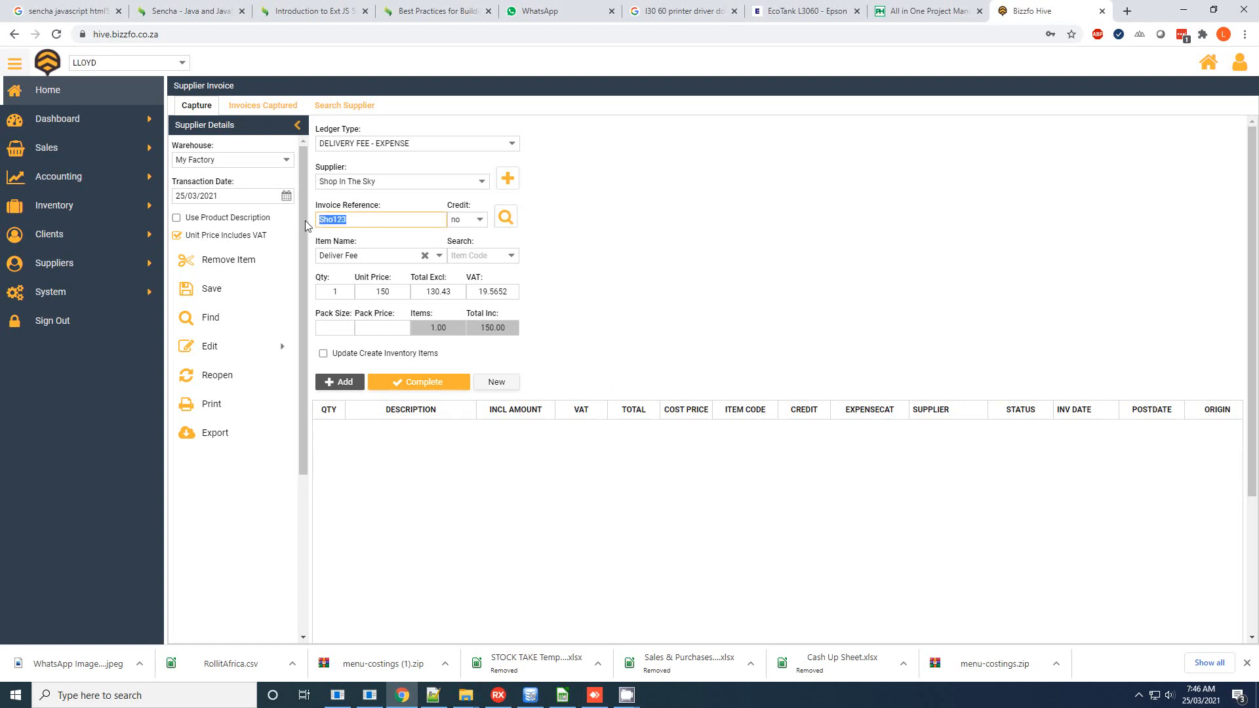
left_click(365, 222)
left_click(505, 217)
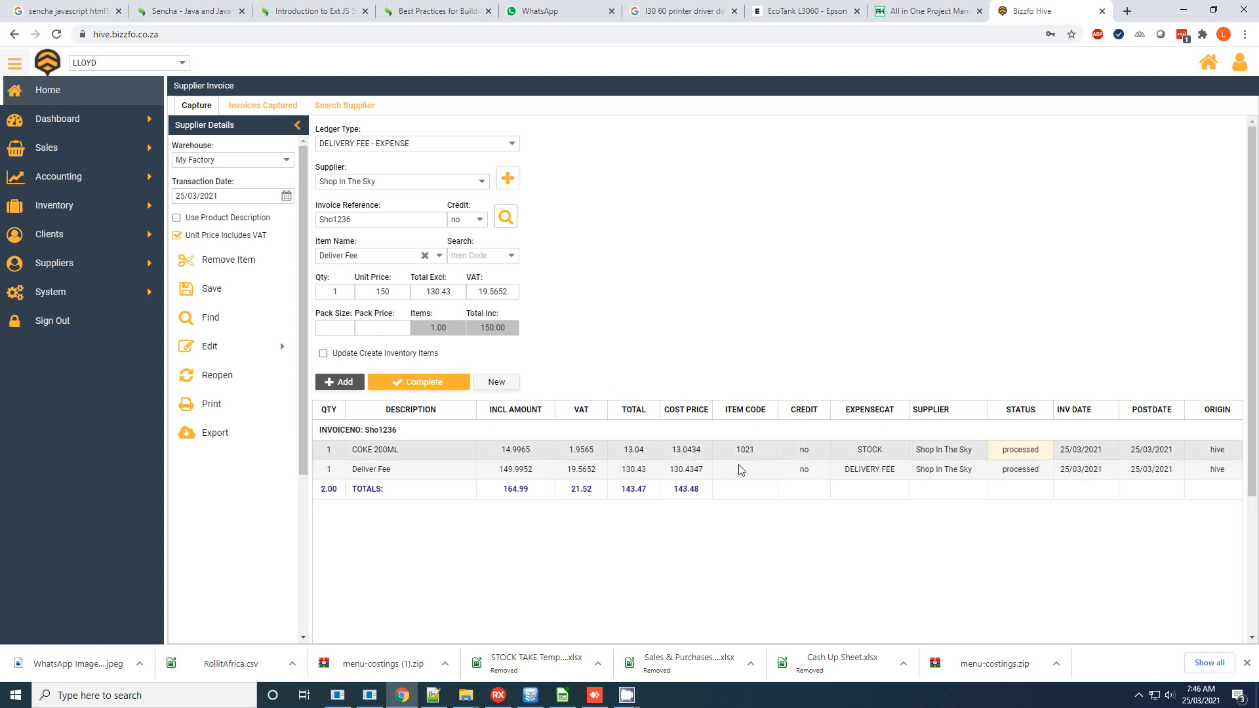
Step: Reopen the processed invoice Sho1236 for editing
left_click(202, 377)
left_click(599, 370)
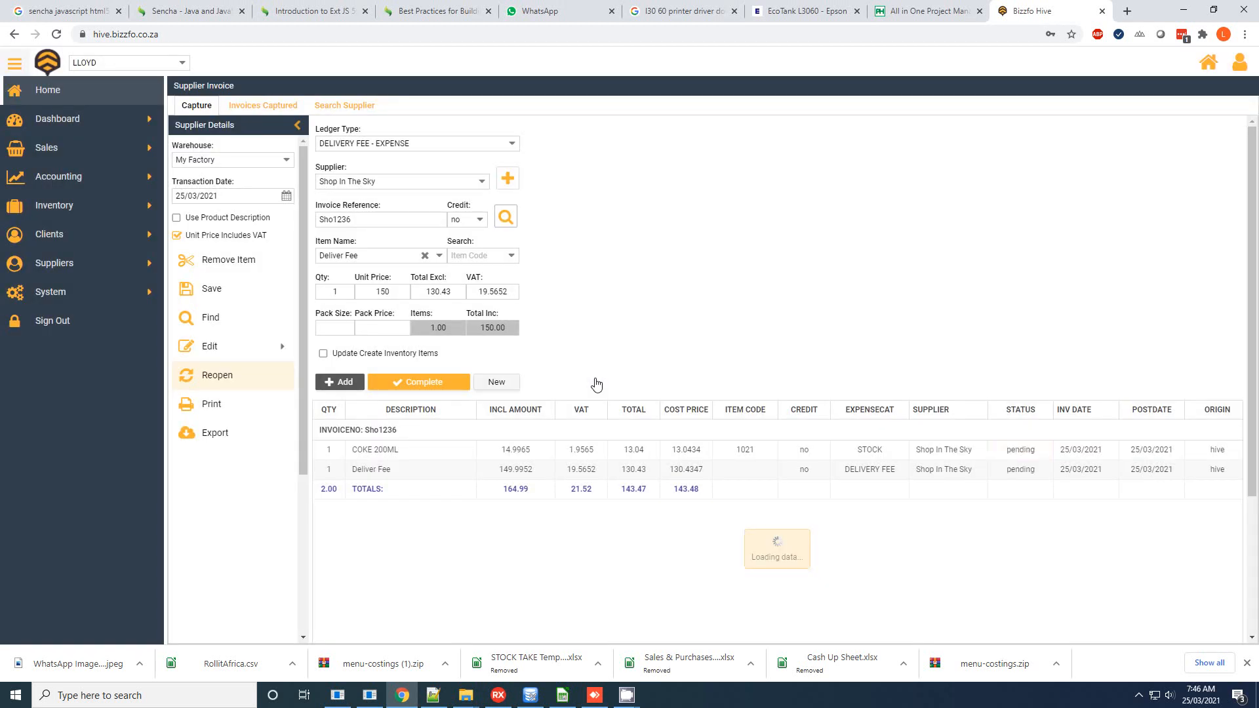
left_click(1041, 476)
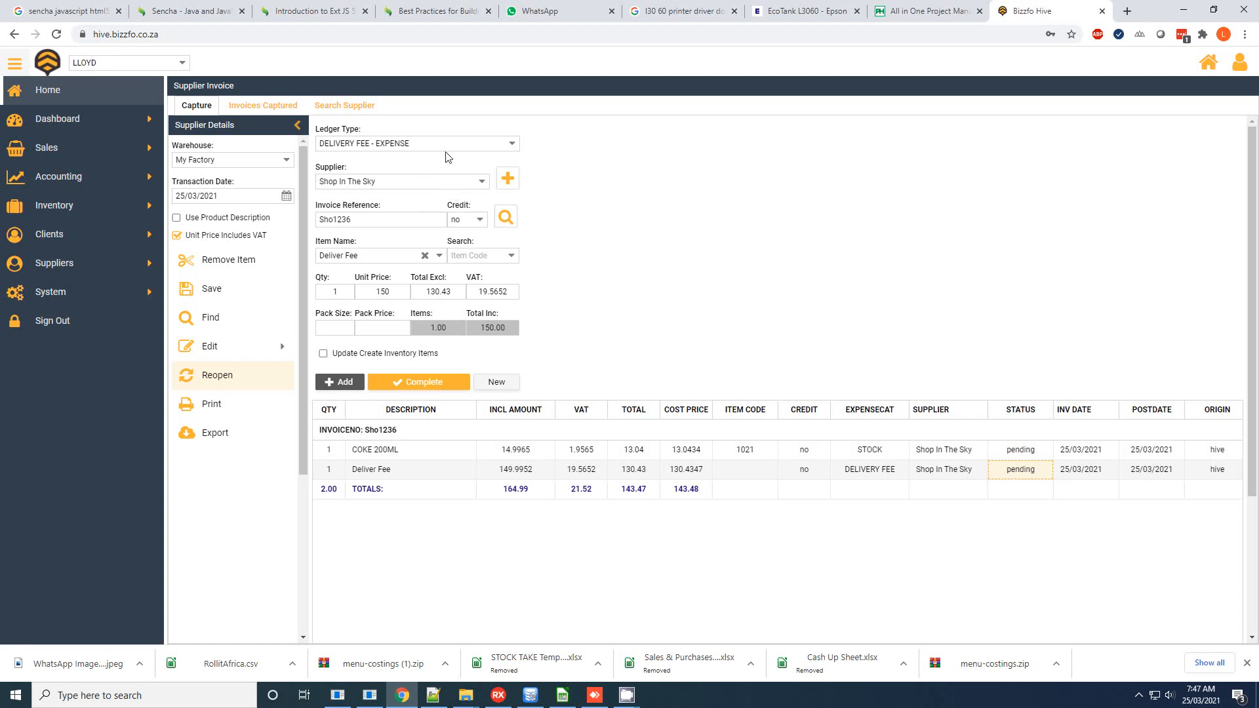
Step: Change the ledger type for the next invoice line to STOCK - STOCK
left_click(511, 145)
left_click(511, 145)
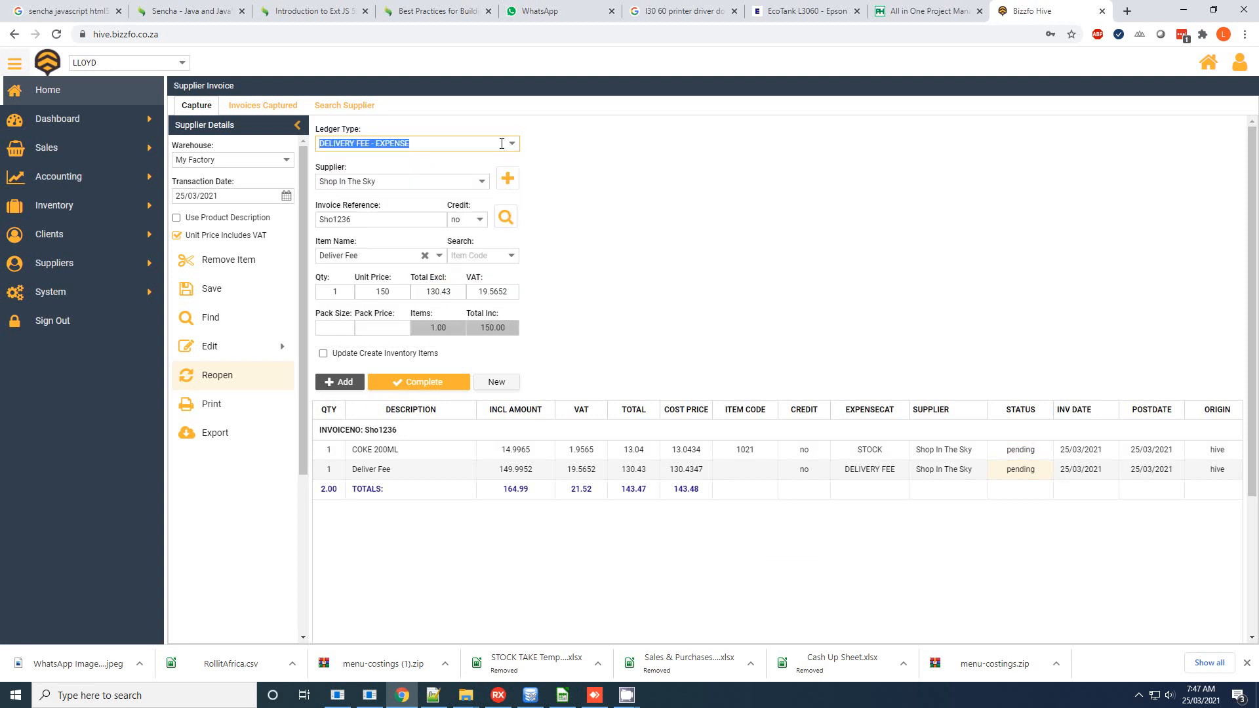
type("stock")
key("Return")
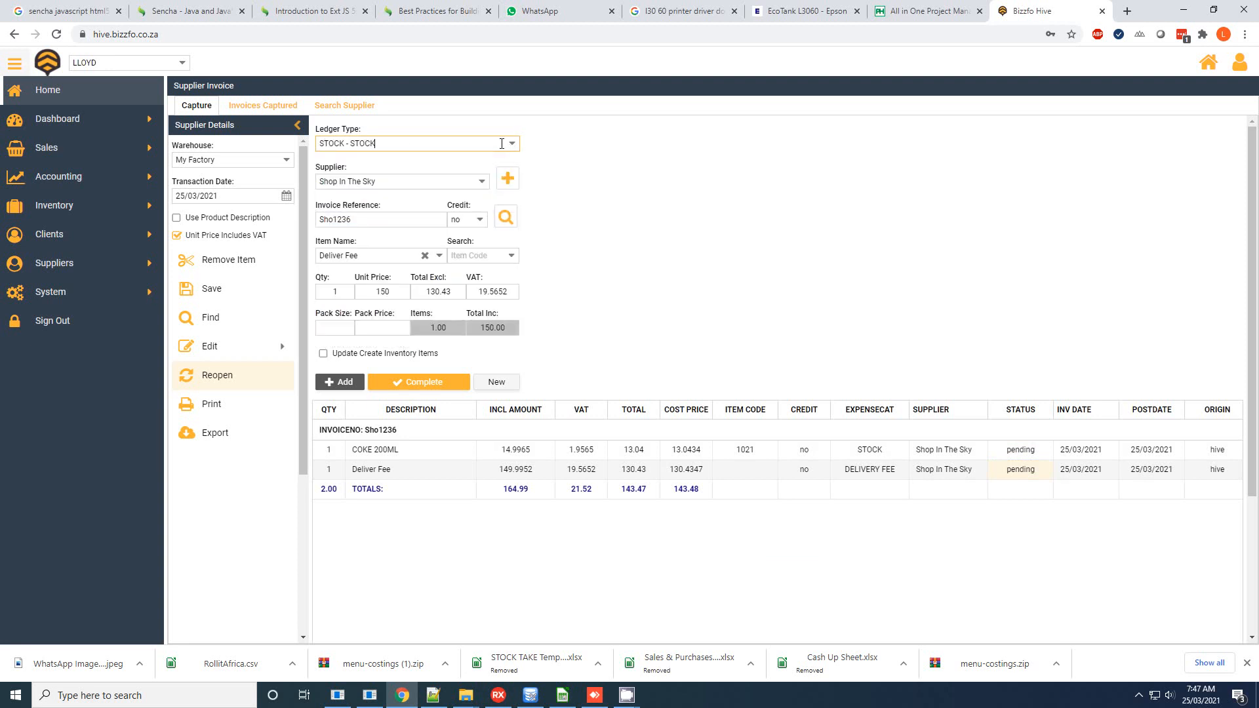
Step: Name the new invoice line Milk and enter a unit price of 30
left_click(396, 255)
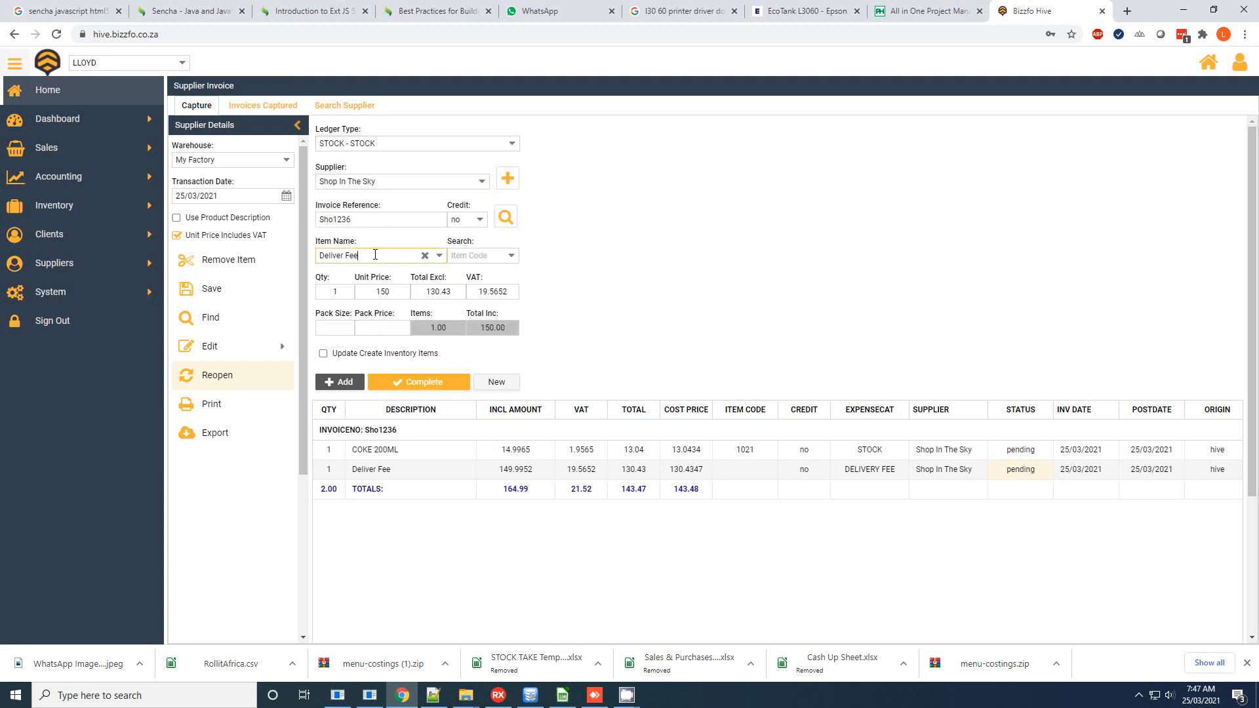
type("Milk")
left_click(406, 295)
key("BackSpace")
key("BackSpace")
key("BackSpace")
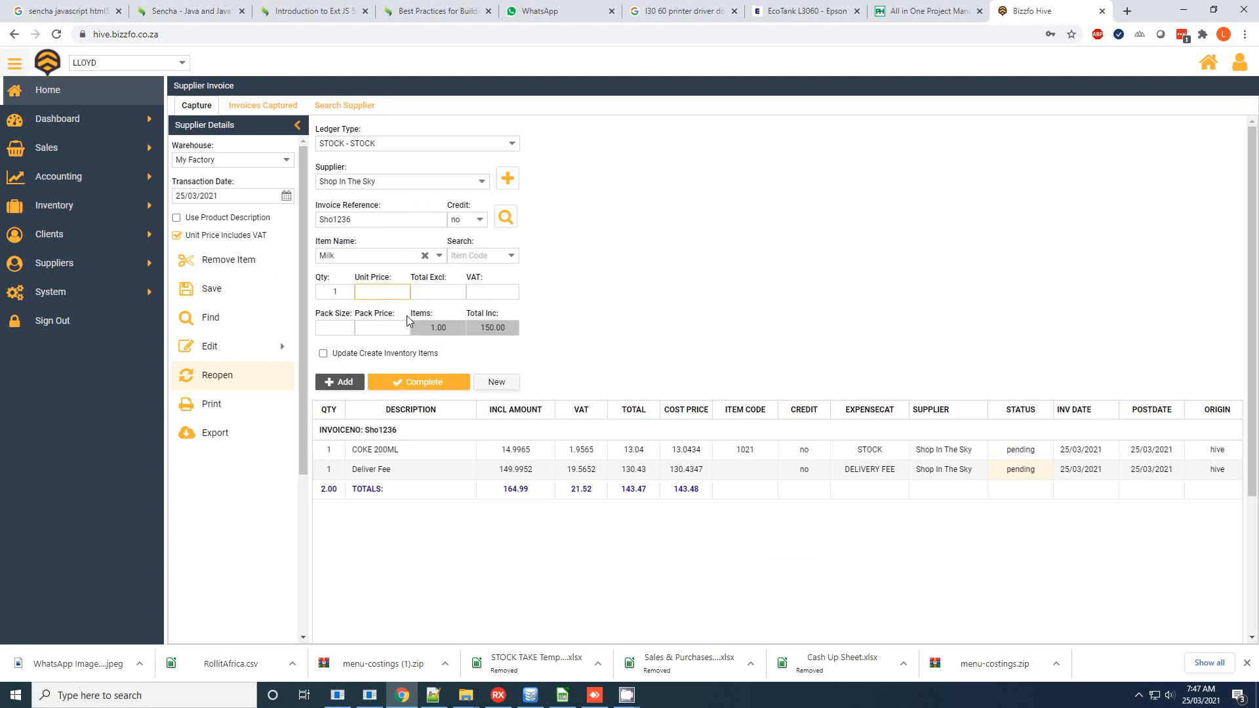
type("30")
key("Tab")
Step: Try to enter 30 as the Milk line's total excluding VAT
key("Tab")
key("BackSpace")
key("BackSpace")
key("BackSpace")
key("BackSpace")
left_click(464, 333)
double_click(438, 292)
key("BackSpace")
type("30")
key("Tab")
left_click(380, 326)
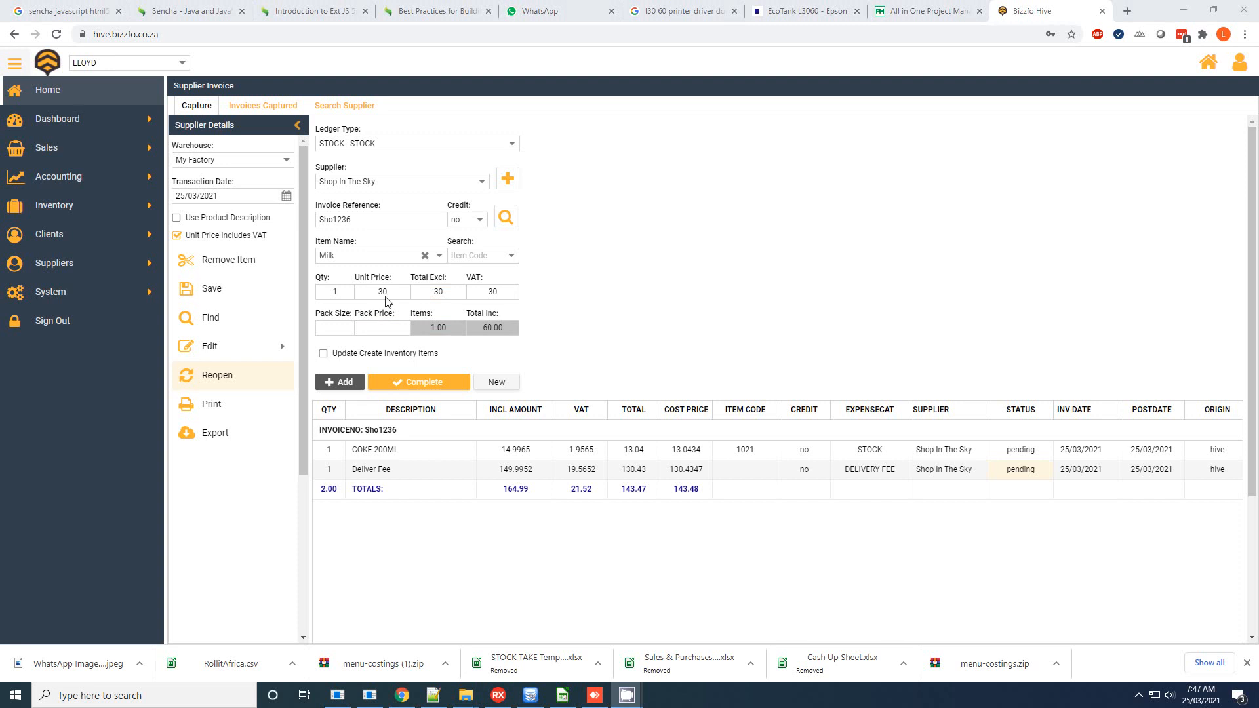
Step: Enter 30 for both the unit price and the total excluding VAT of the Milk line
left_click(390, 293)
left_click_drag(390, 295, 360, 295)
type("30")
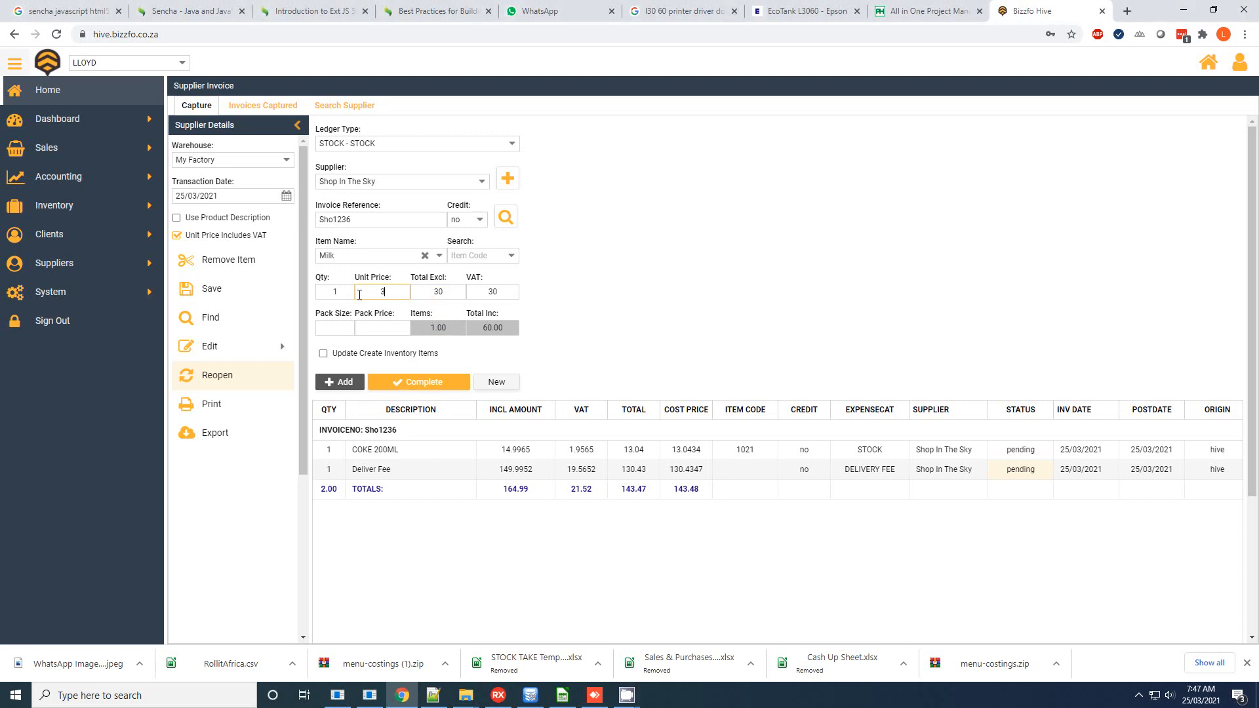
left_click(437, 295)
left_click_drag(453, 297, 395, 299)
type("30")
Step: Set the Milk line's VAT to 0 and add the line to the invoice
key("Tab")
key("BackSpace")
key("BackSpace")
key("BackSpace")
key("BackSpace")
key("BackSpace")
key("BackSpace")
type("0")
left_click_drag(510, 293, 456, 295)
left_click(340, 382)
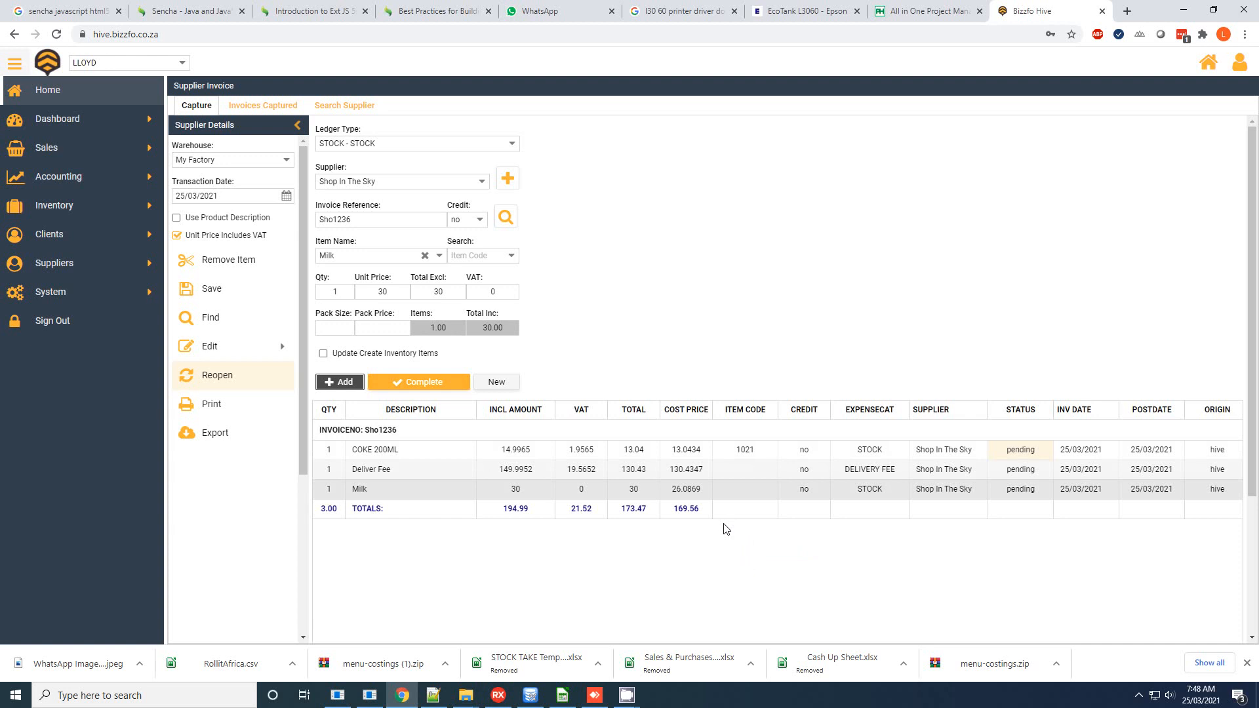
Step: Complete invoice Sho1236 so that its pending lines, including Milk, are processed
left_click(559, 489)
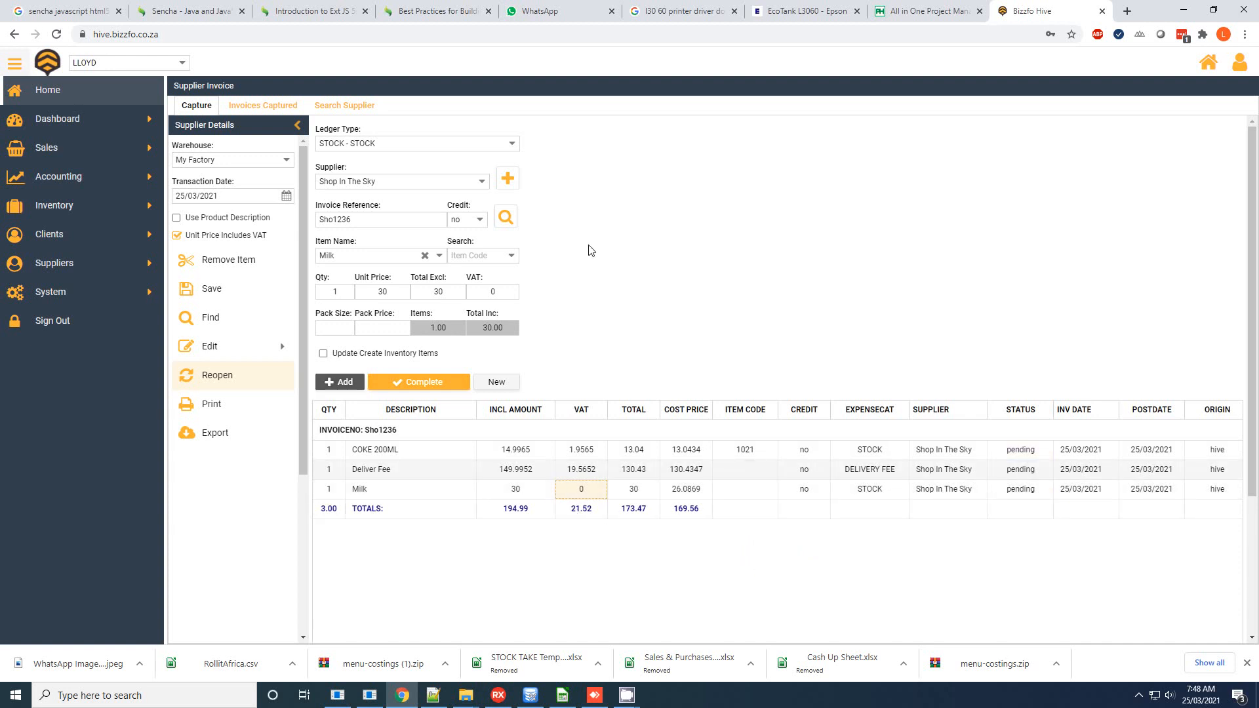
left_click(422, 385)
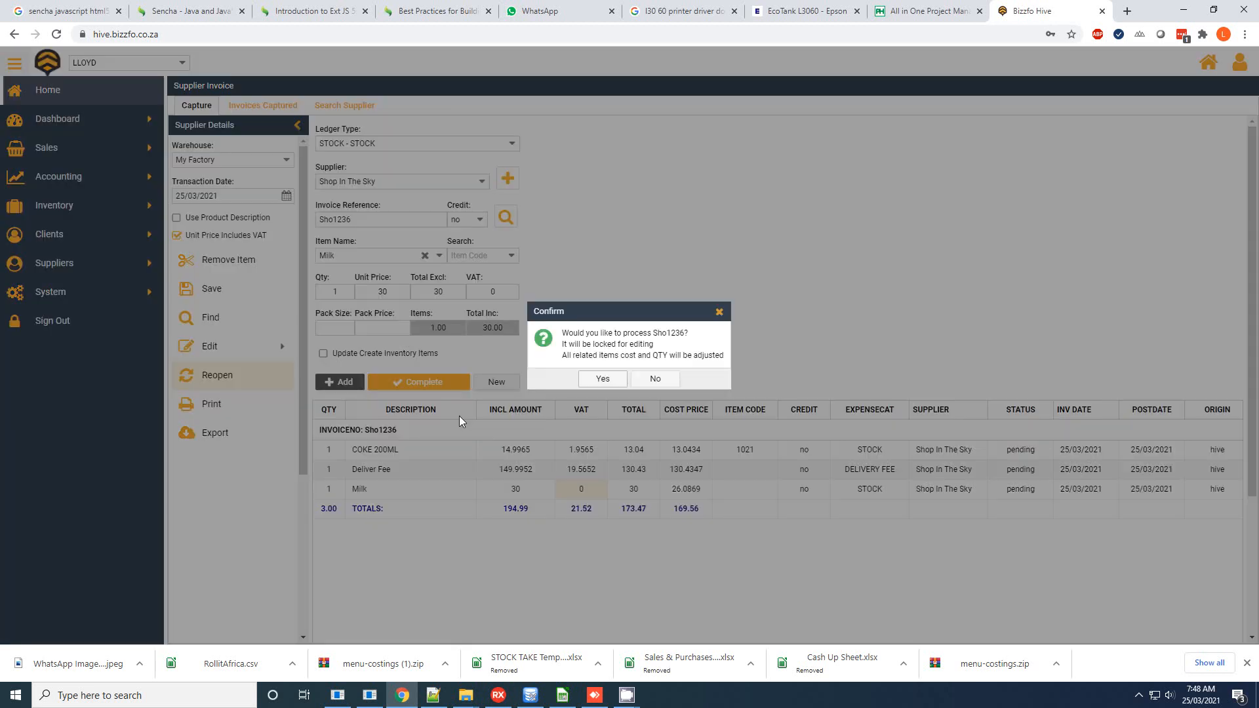
left_click(610, 386)
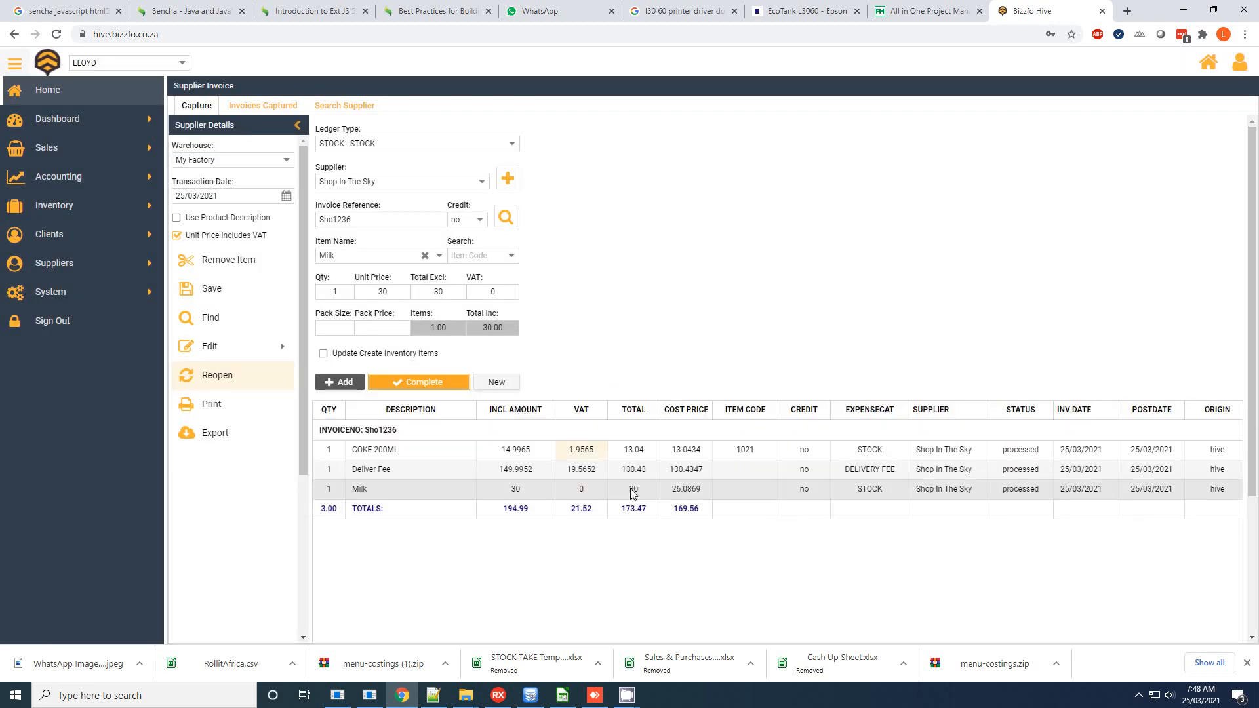
Step: Start a new supplier invoice for AFRICAPIN with the invoice reference AFR59
left_click(515, 388)
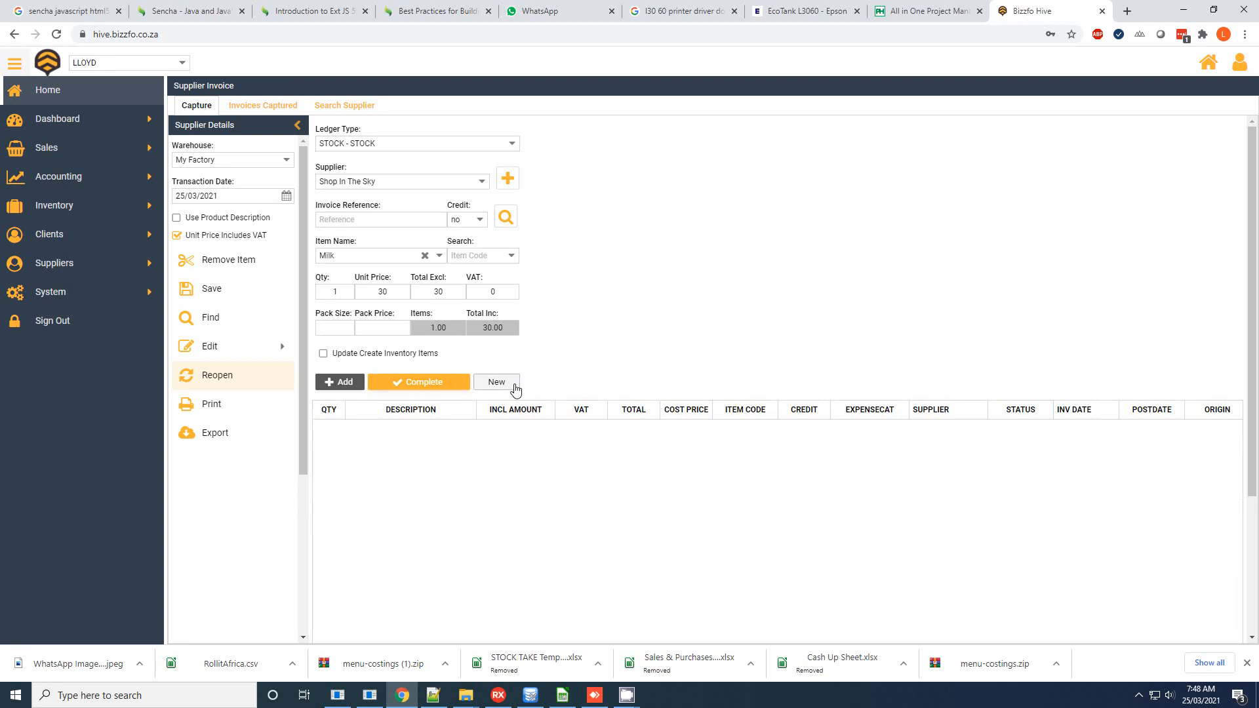
left_click(437, 181)
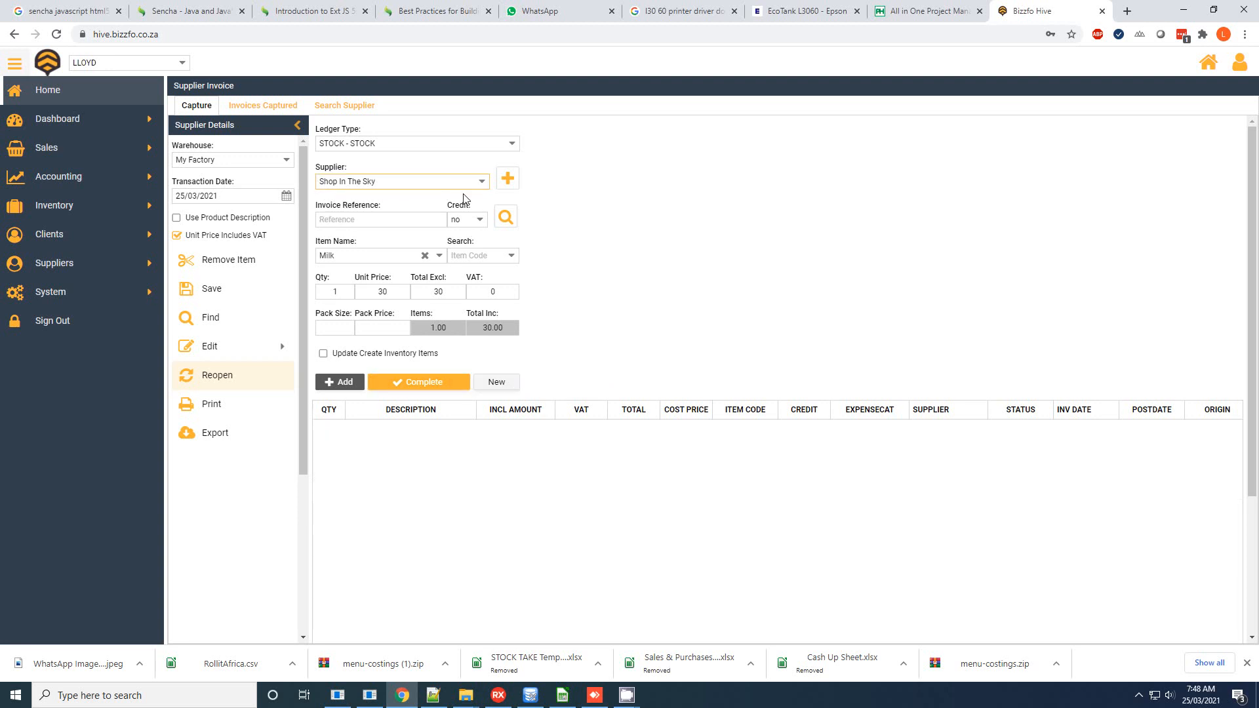
key("ctrl+a")
type("a")
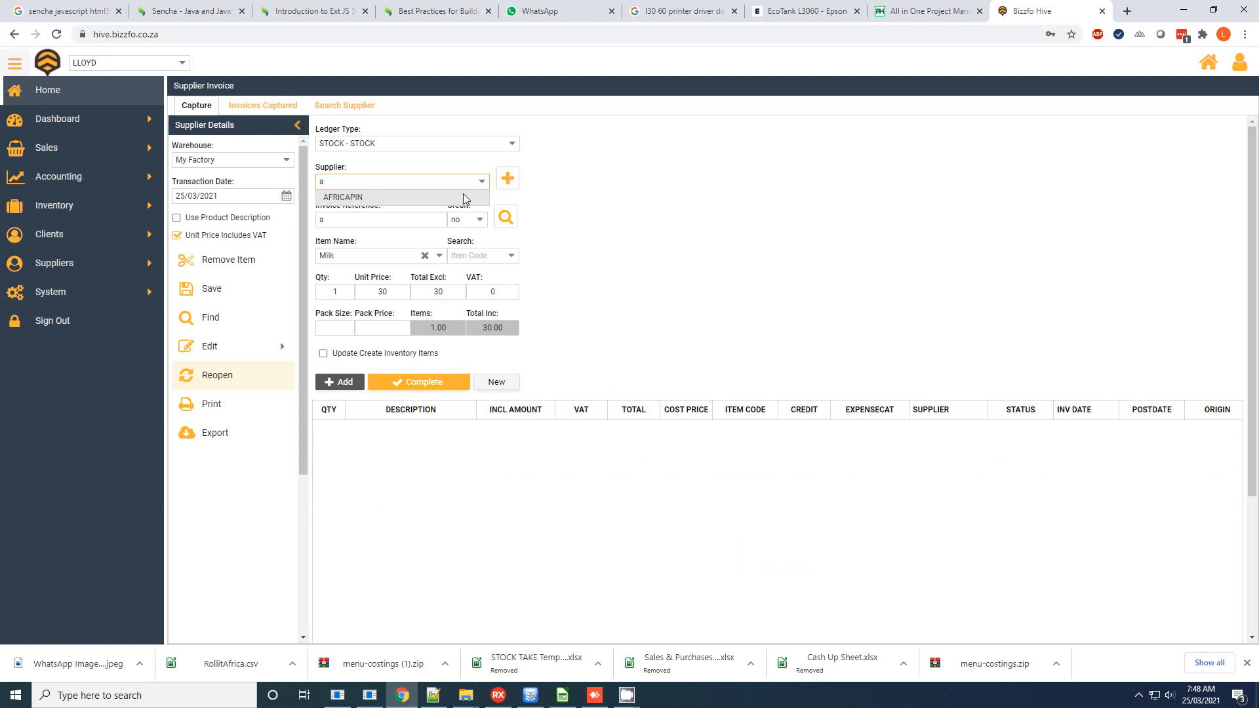
left_click(463, 198)
left_click(401, 221)
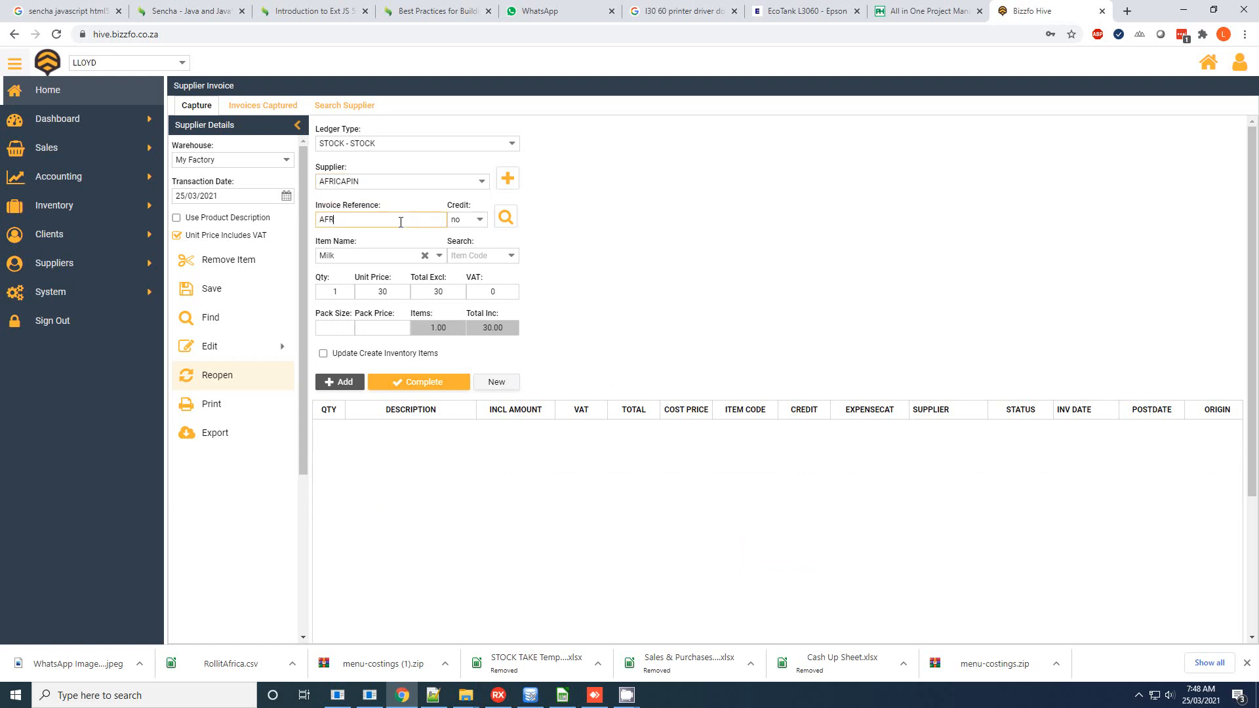
type("59")
Step: Replace the item name on the new invoice with the stock item COKE LIGHT
left_click(425, 256)
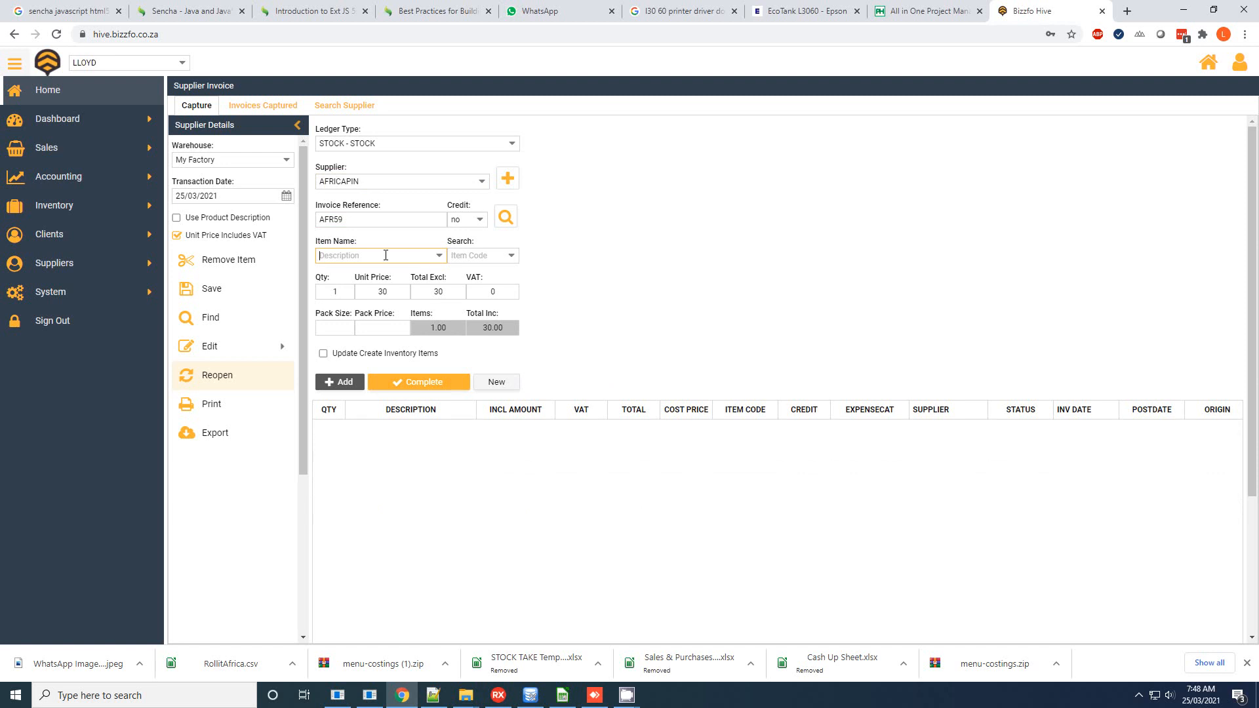
type("co")
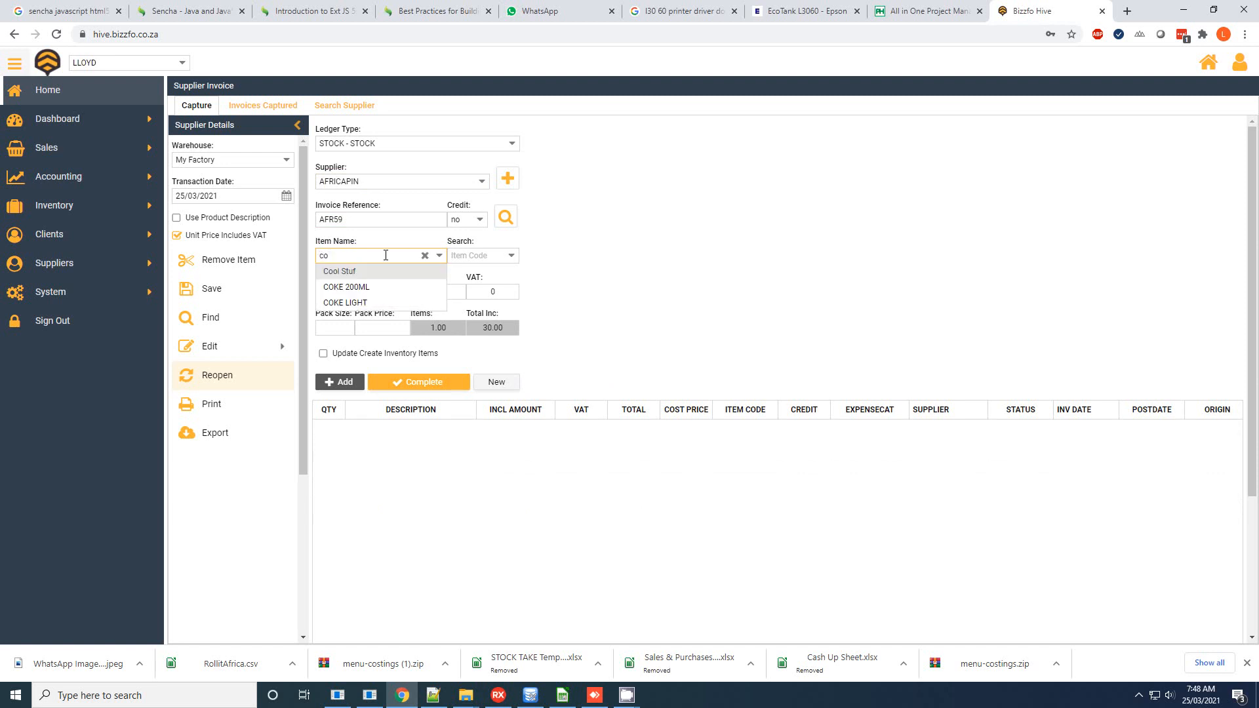
key("Down")
key("Down")
key("Return")
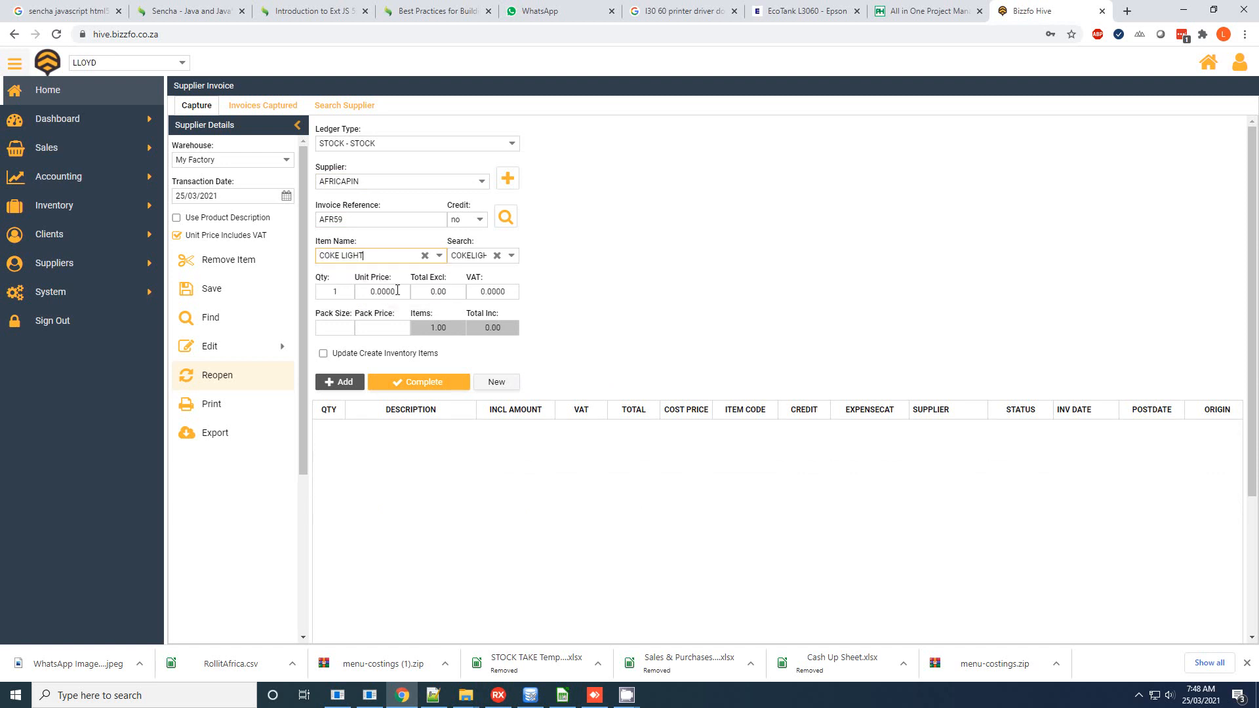
left_click(398, 291)
type("20")
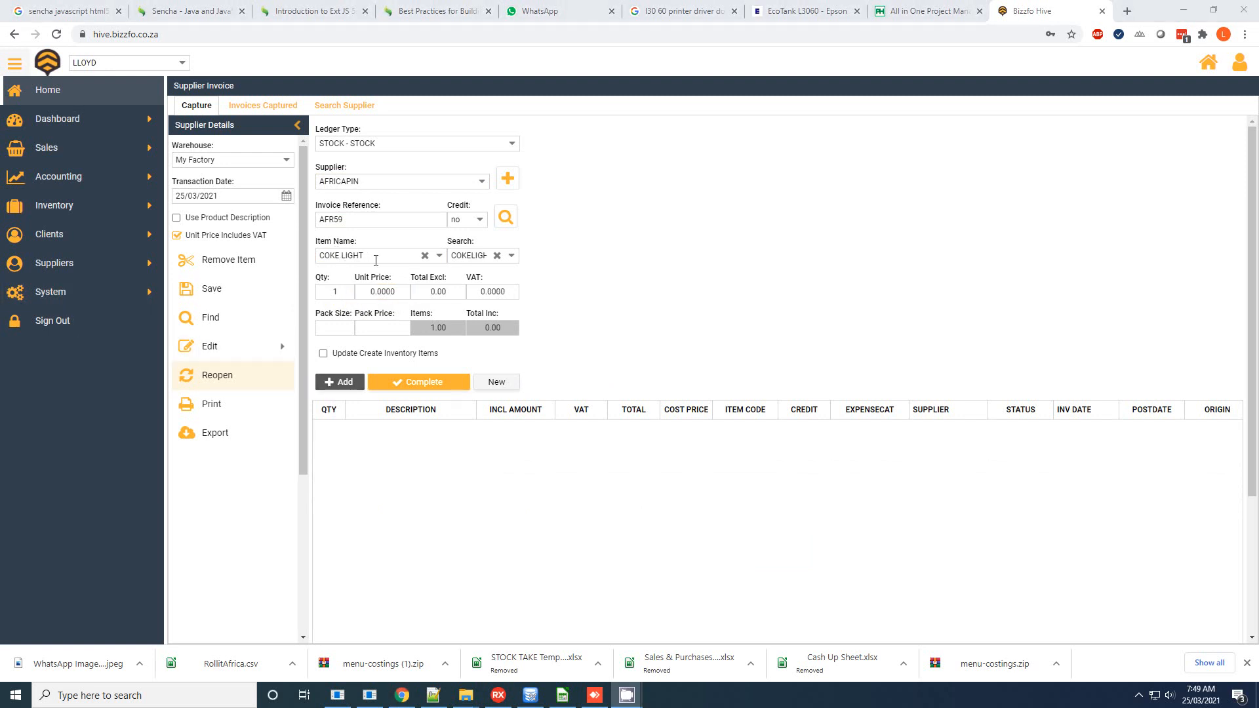
left_click(404, 293)
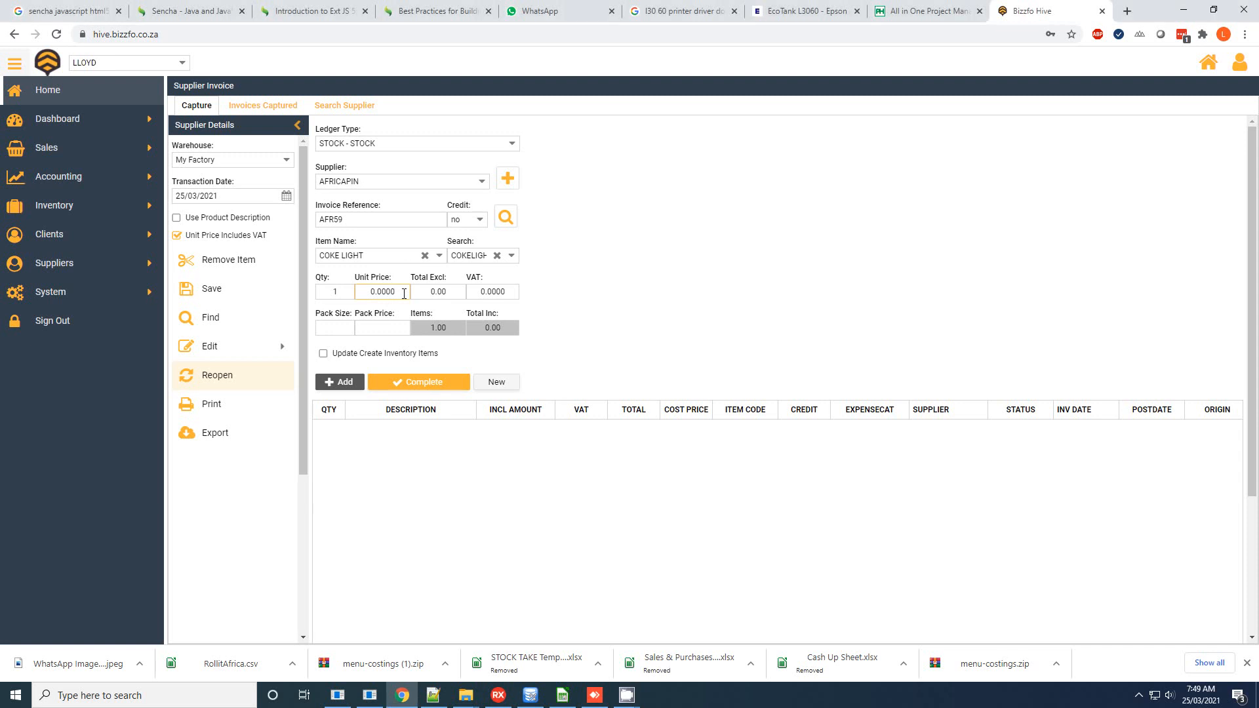
left_click(340, 290)
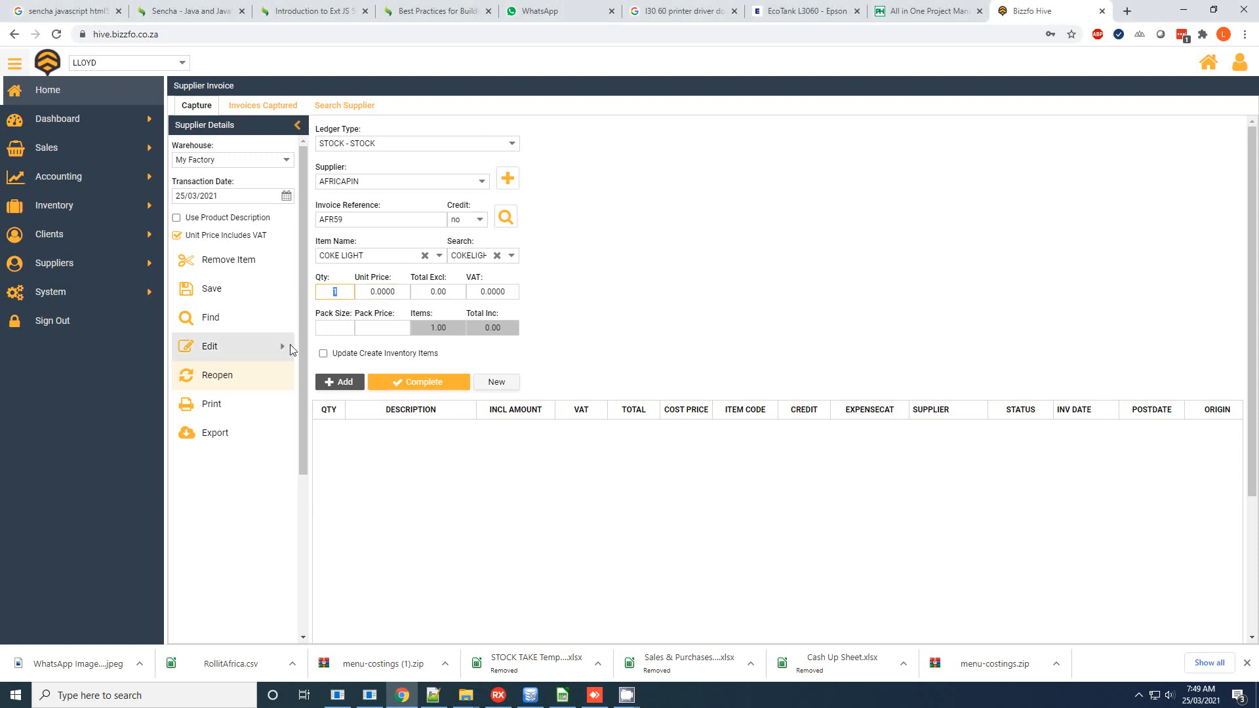
Step: Set the COKE LIGHT pack size to 6 and pack price to 60, and add the line to the invoice
left_click(336, 328)
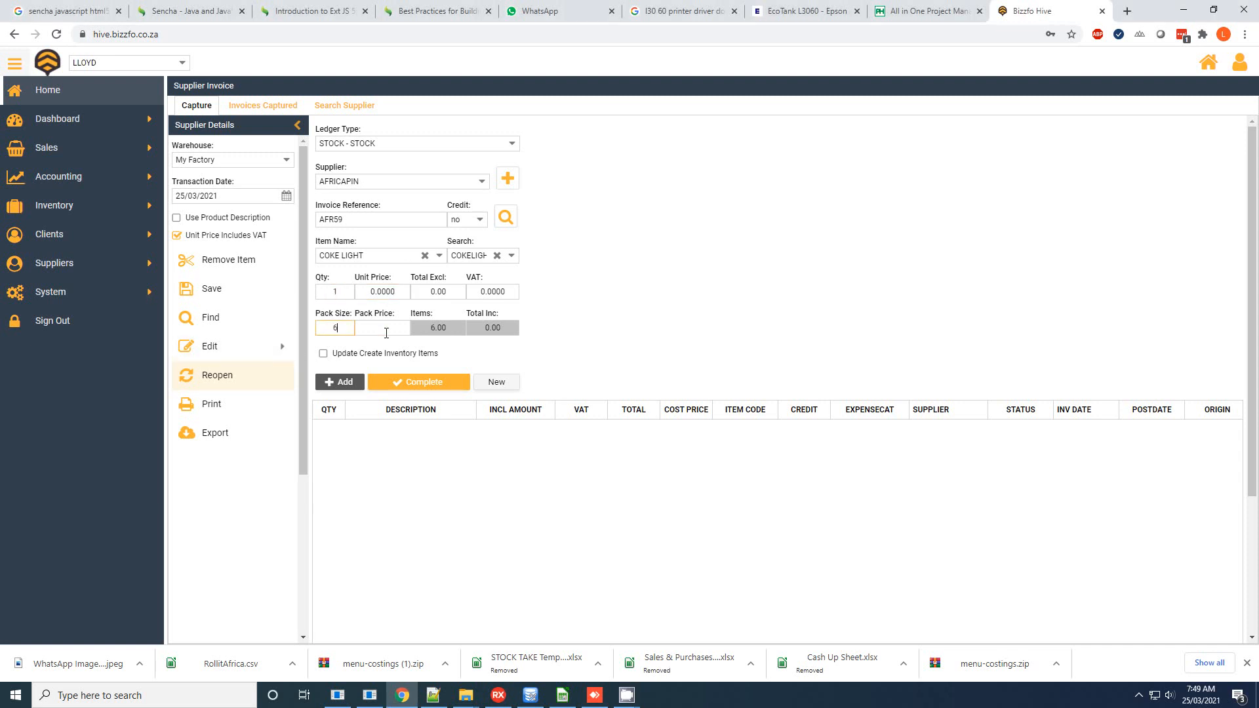
left_click(386, 332)
type("60")
left_click_drag(400, 292, 361, 288)
left_click(472, 326)
left_click(347, 293)
left_click(340, 382)
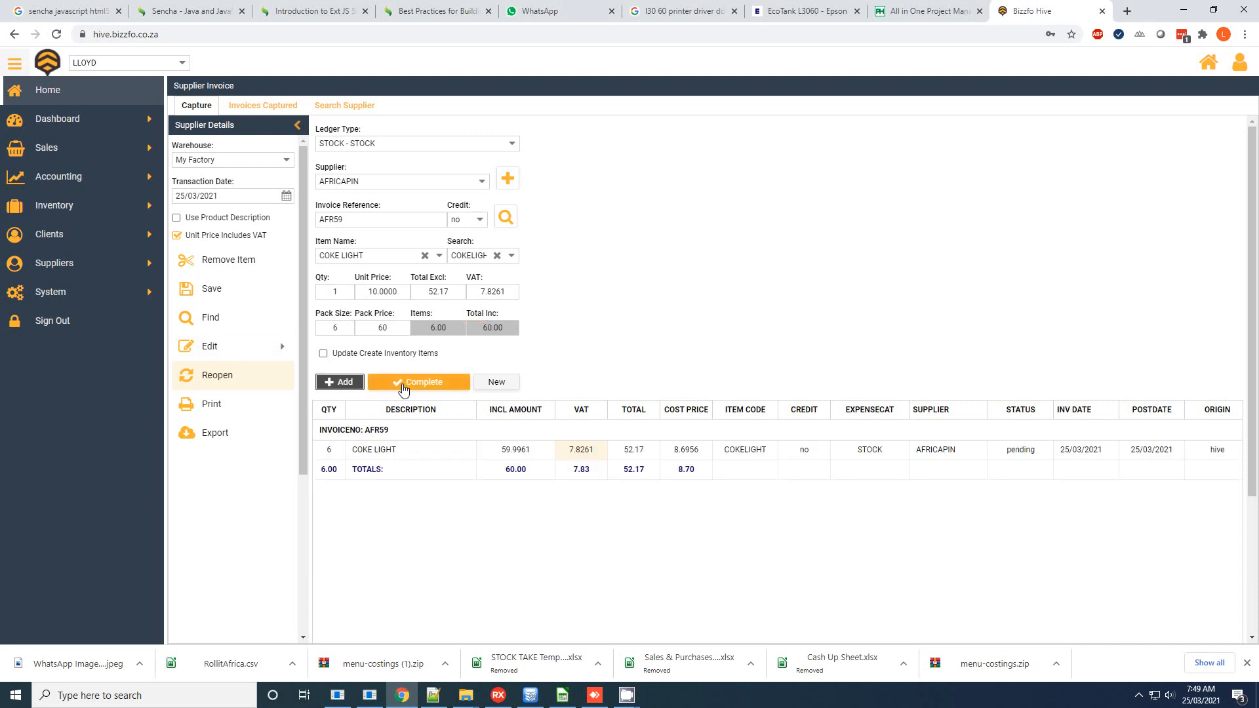
Step: Check the COKE LIGHT line's quantity, amount and unit price, and complete invoice AFR59 for processing
left_click(330, 451)
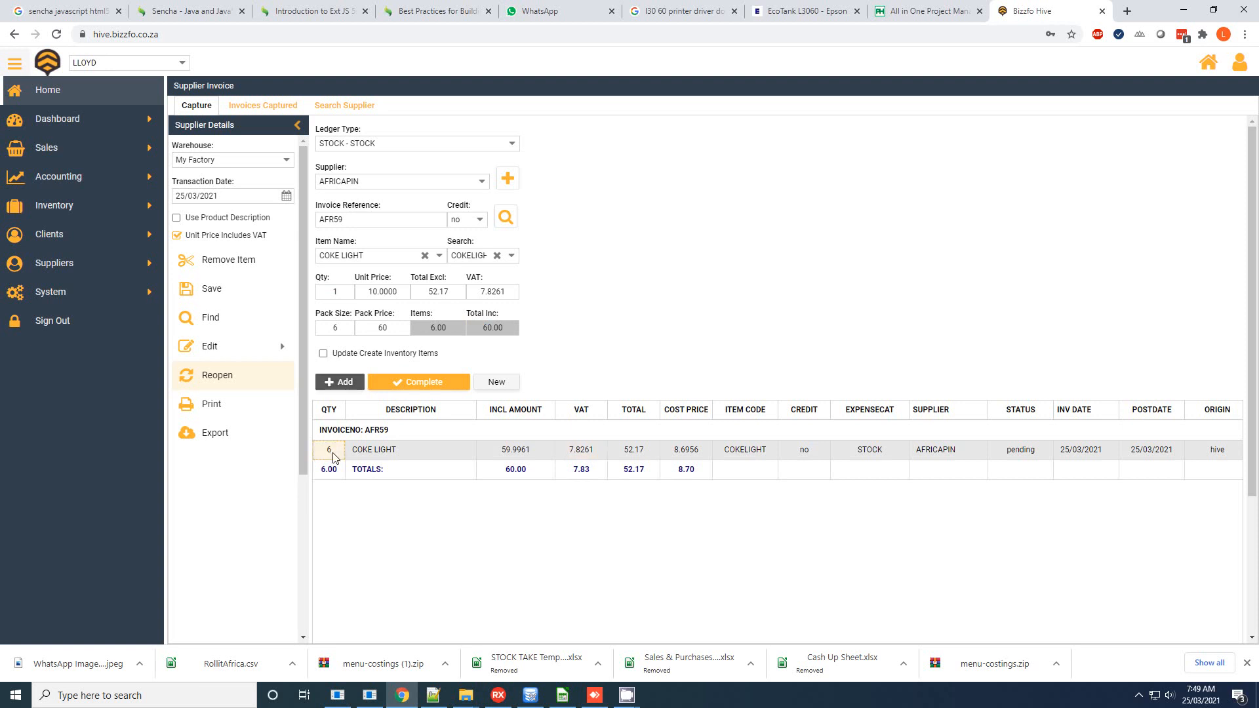
left_click(523, 469)
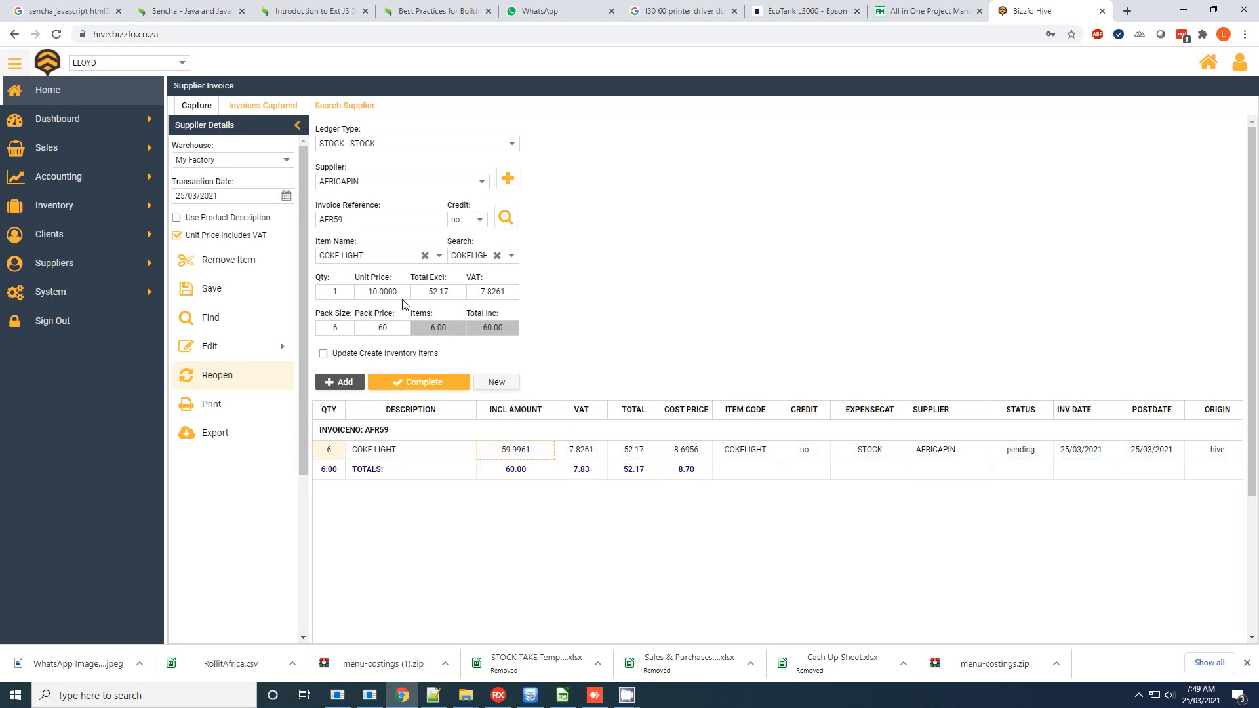
left_click_drag(403, 292, 355, 291)
left_click(412, 382)
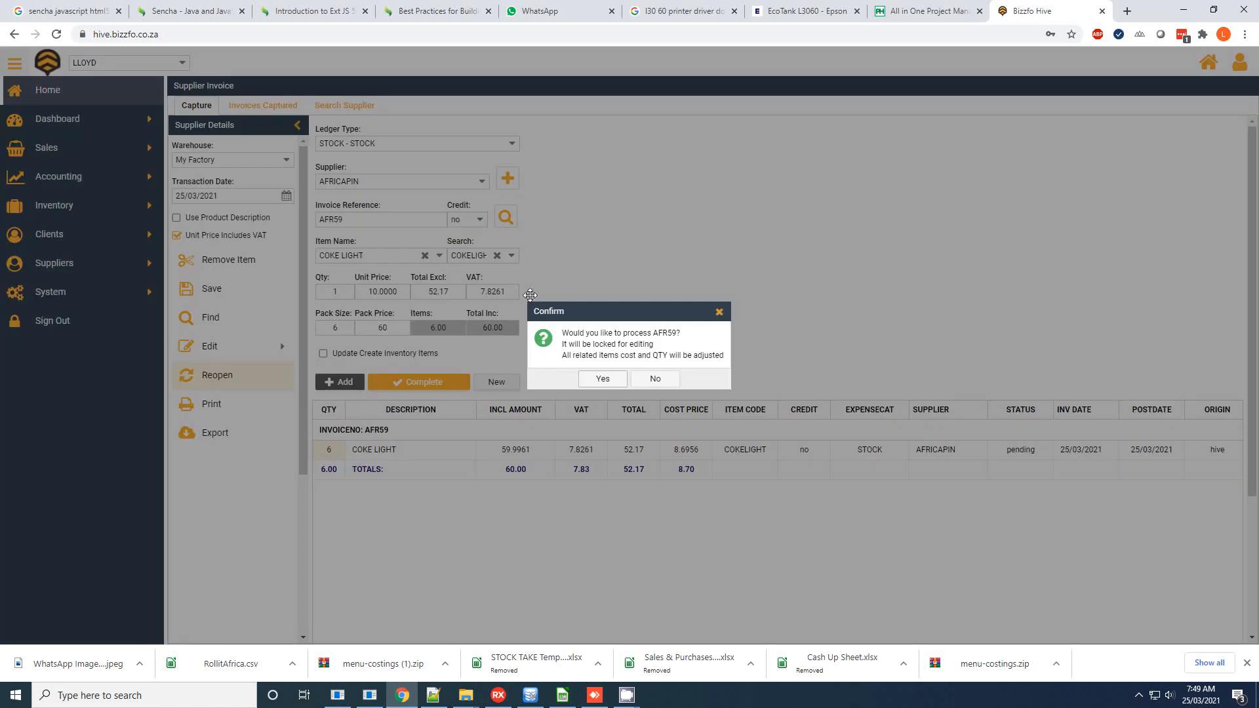
left_click(607, 379)
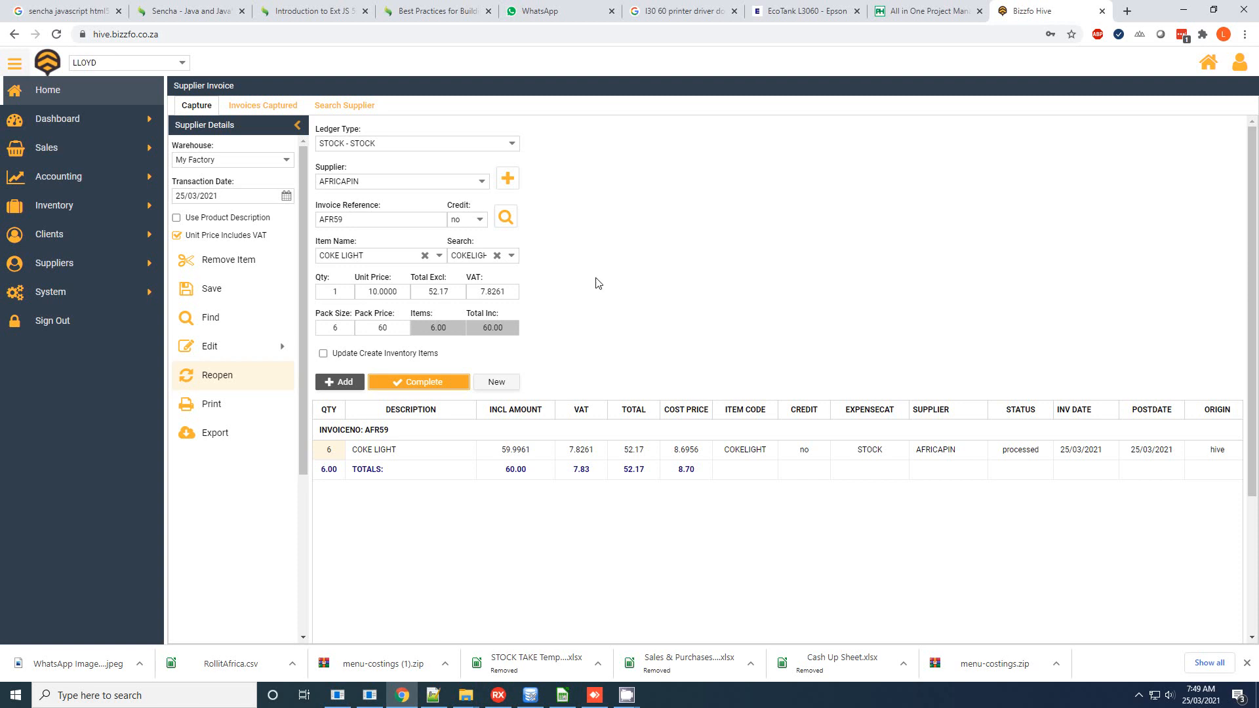
Step: View the supplier search for Shop In The Sky transactions in My Factory dated 25/03/2021
left_click(337, 109)
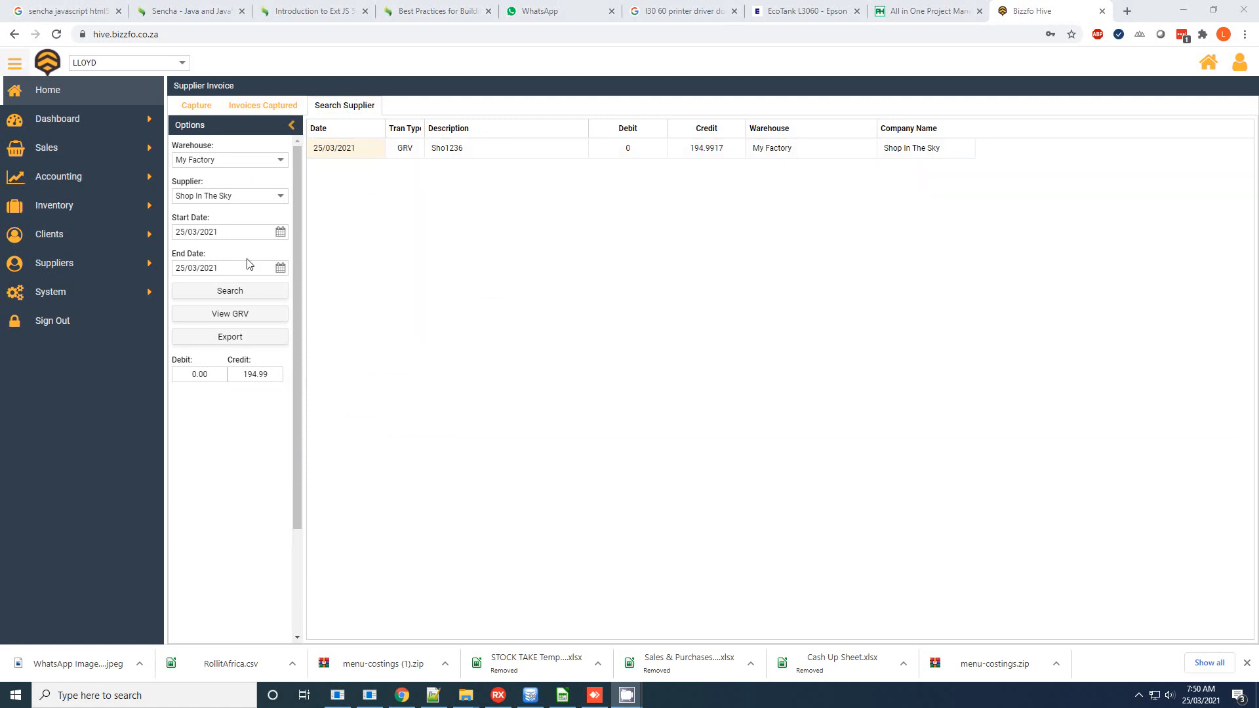
left_click(209, 109)
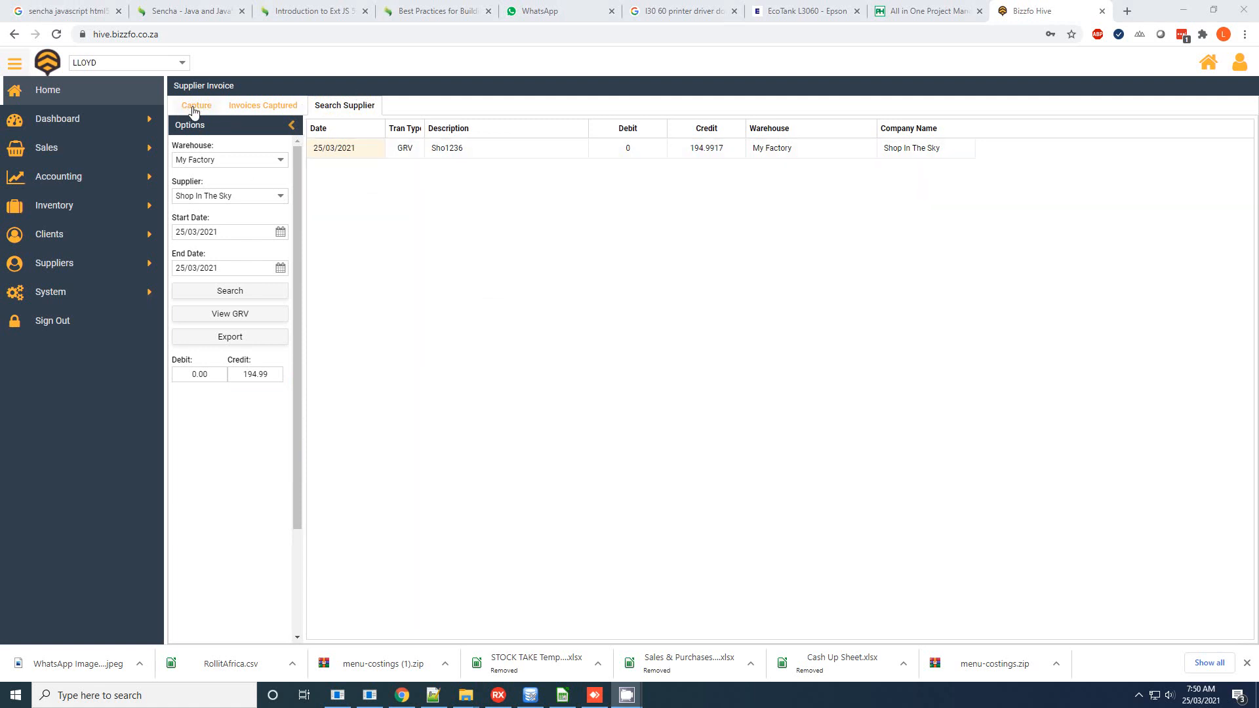
left_click(331, 108)
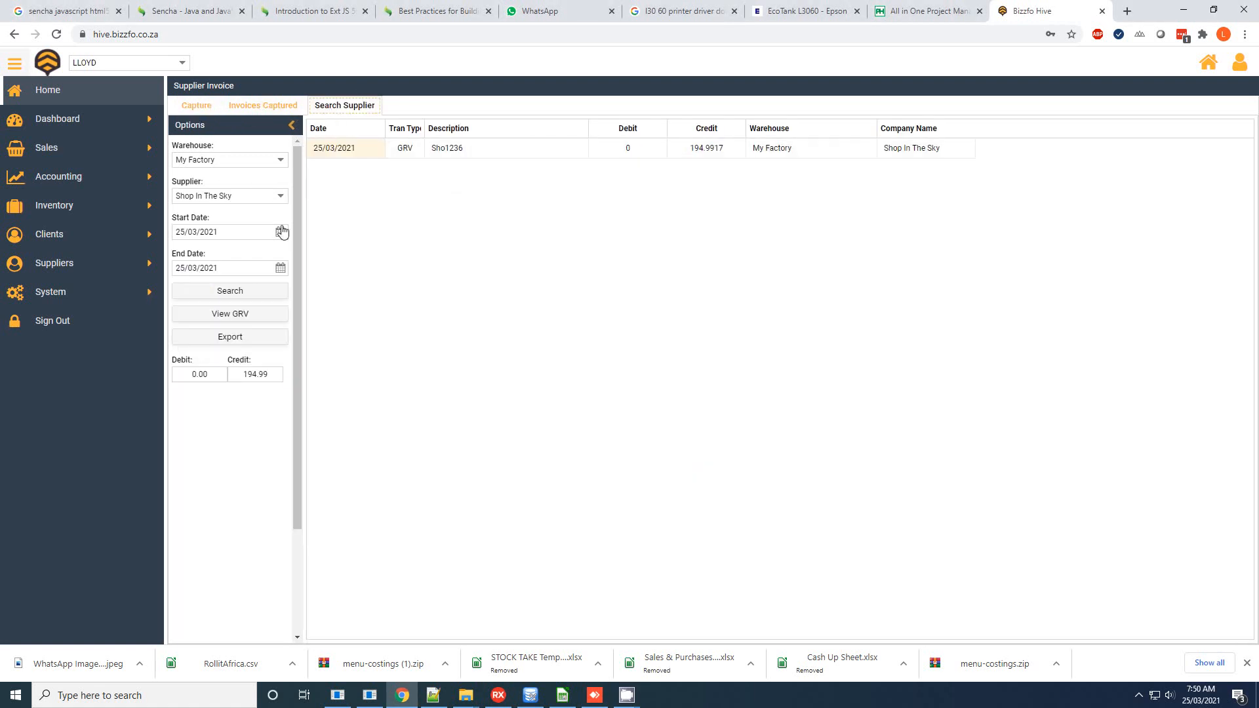
Step: Examine the Sho1236 goods-received transaction in the supplier search for Shop In The Sky
left_click(284, 160)
left_click(284, 160)
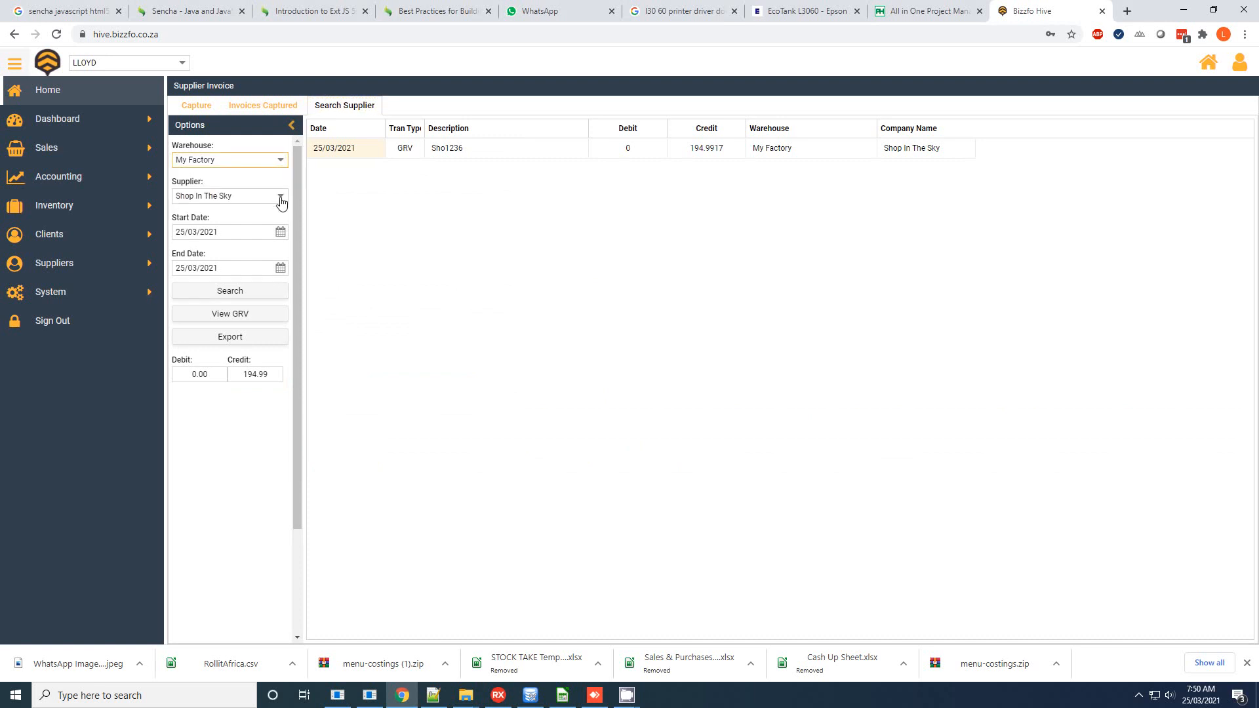
left_click(461, 153)
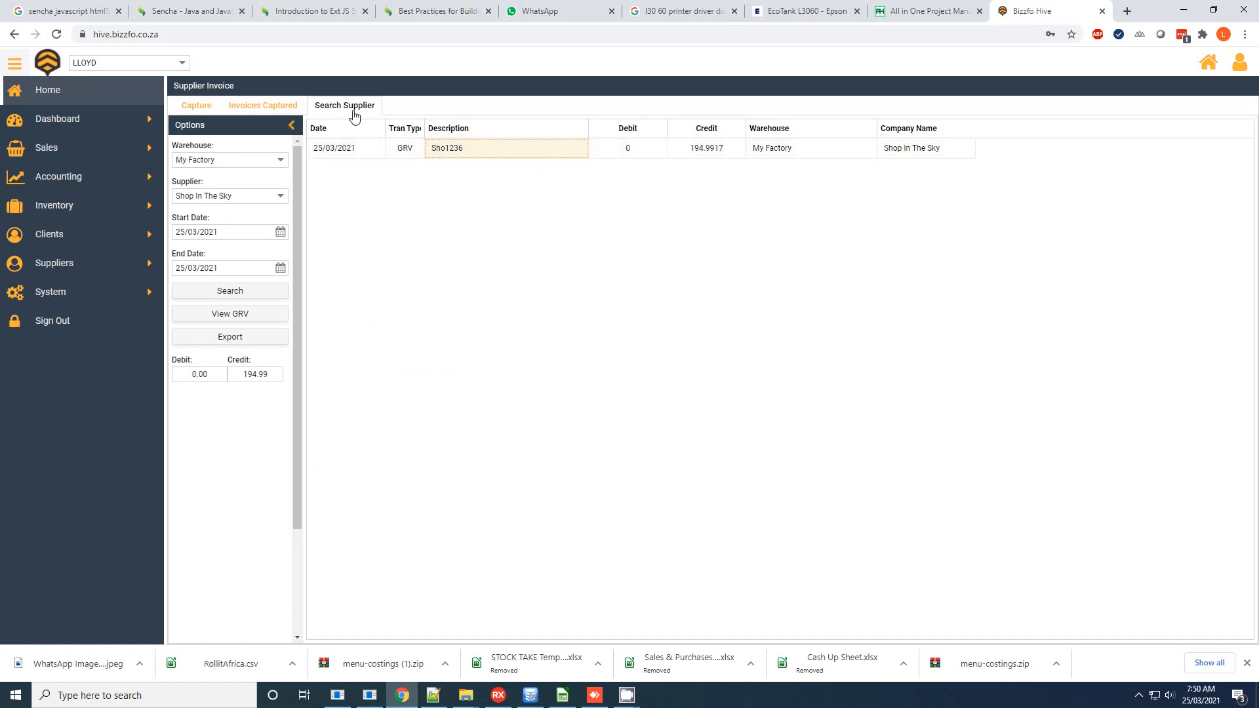
Step: Review My Factory's captured invoices for 25/03/2021 as details, grouped by supplier and as warehouse totals
left_click(274, 107)
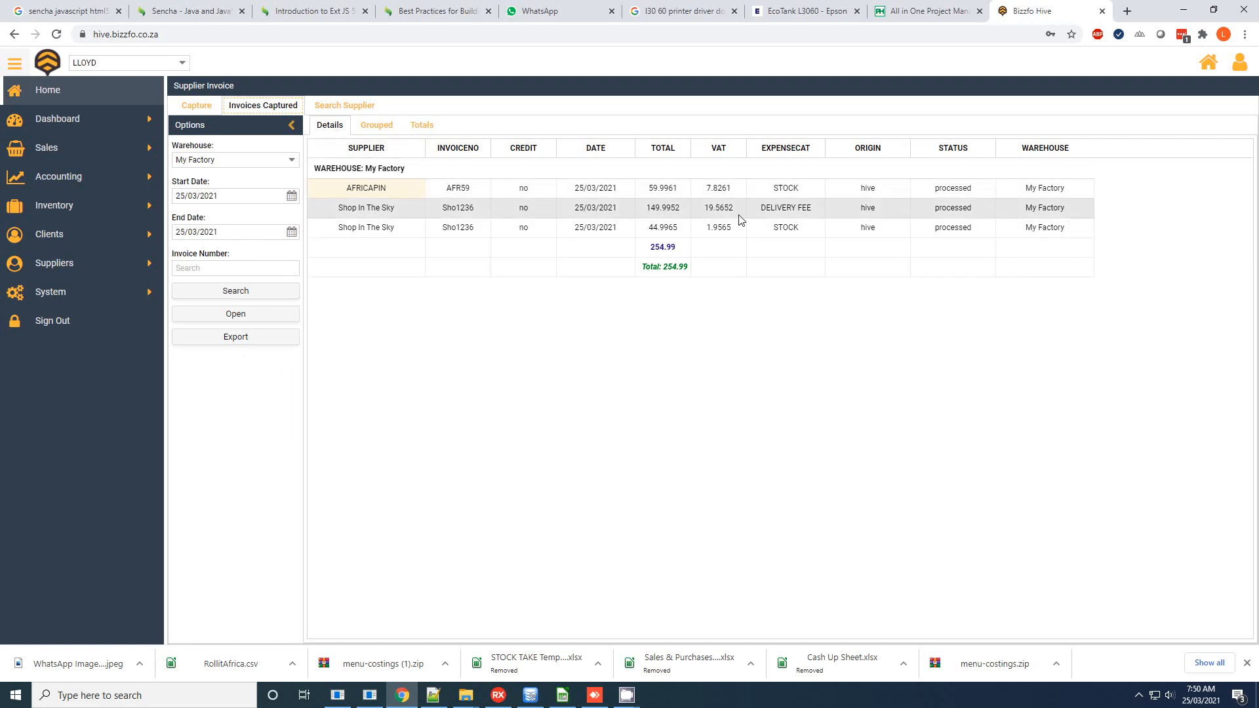
left_click(376, 130)
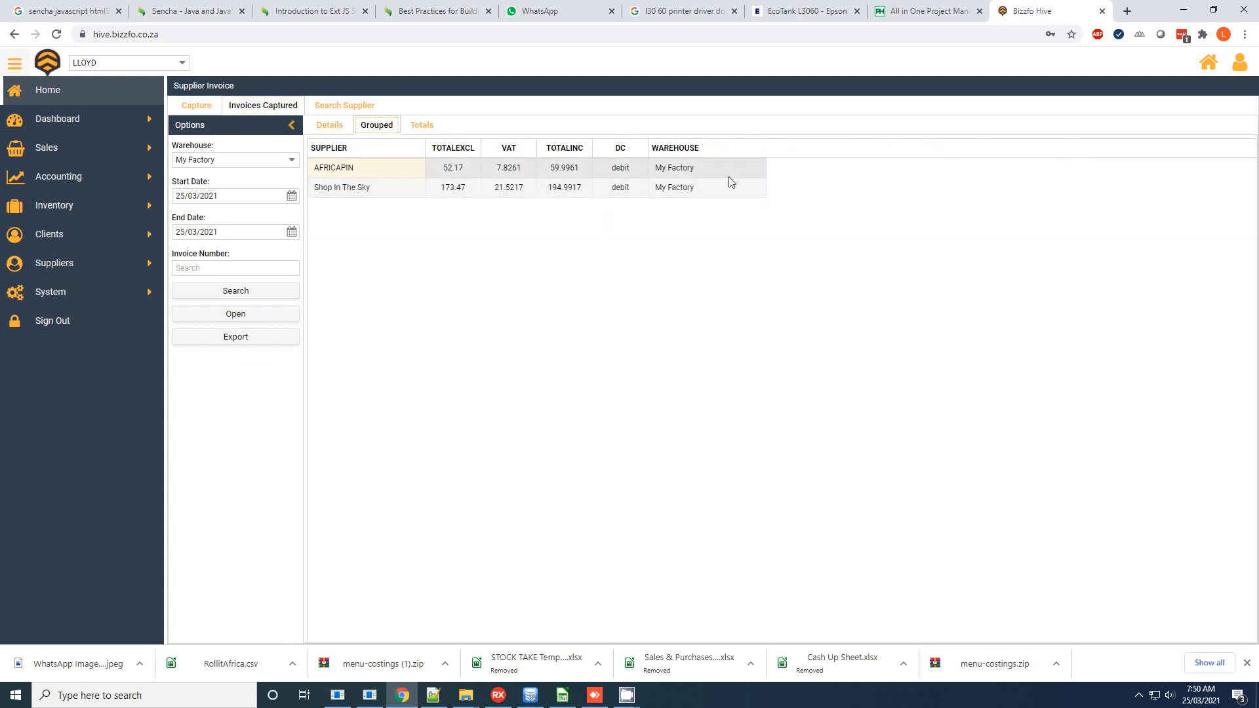
left_click(419, 128)
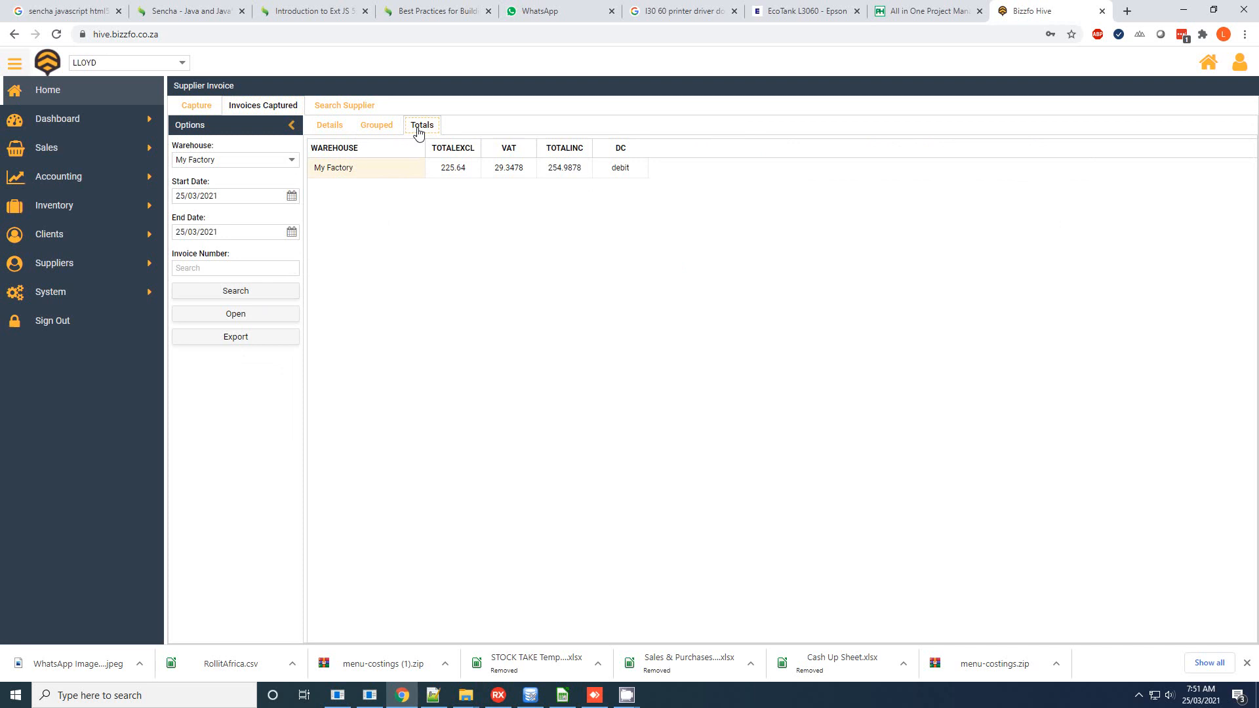
left_click(377, 174)
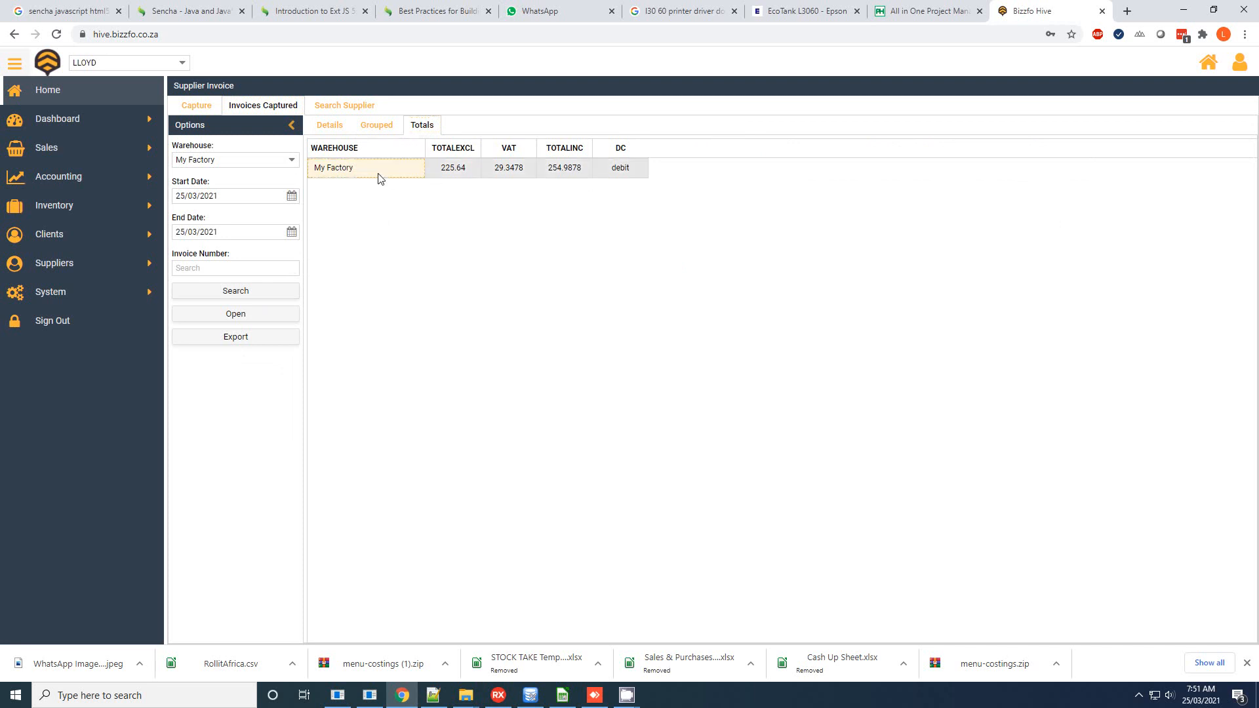
left_click(261, 291)
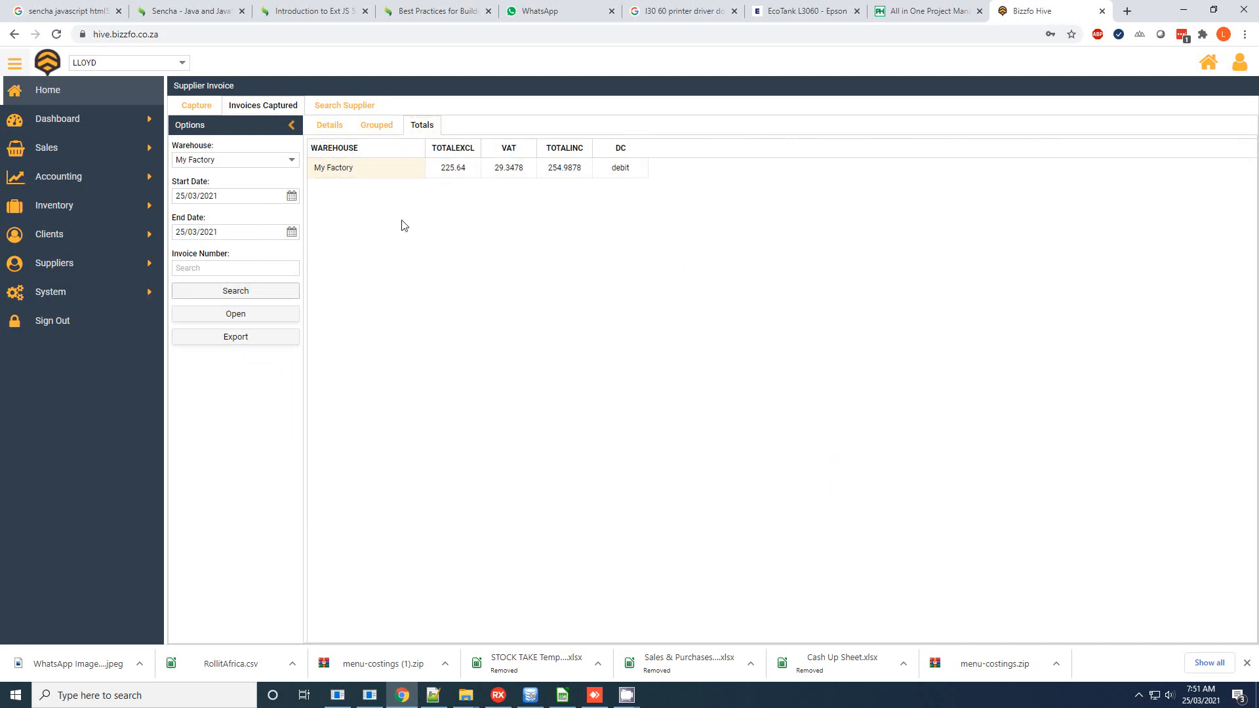
Step: Review My Factory's outstanding supplier balances and their aging at statement date 31/03/2021 in the supplier transactions
left_click(151, 263)
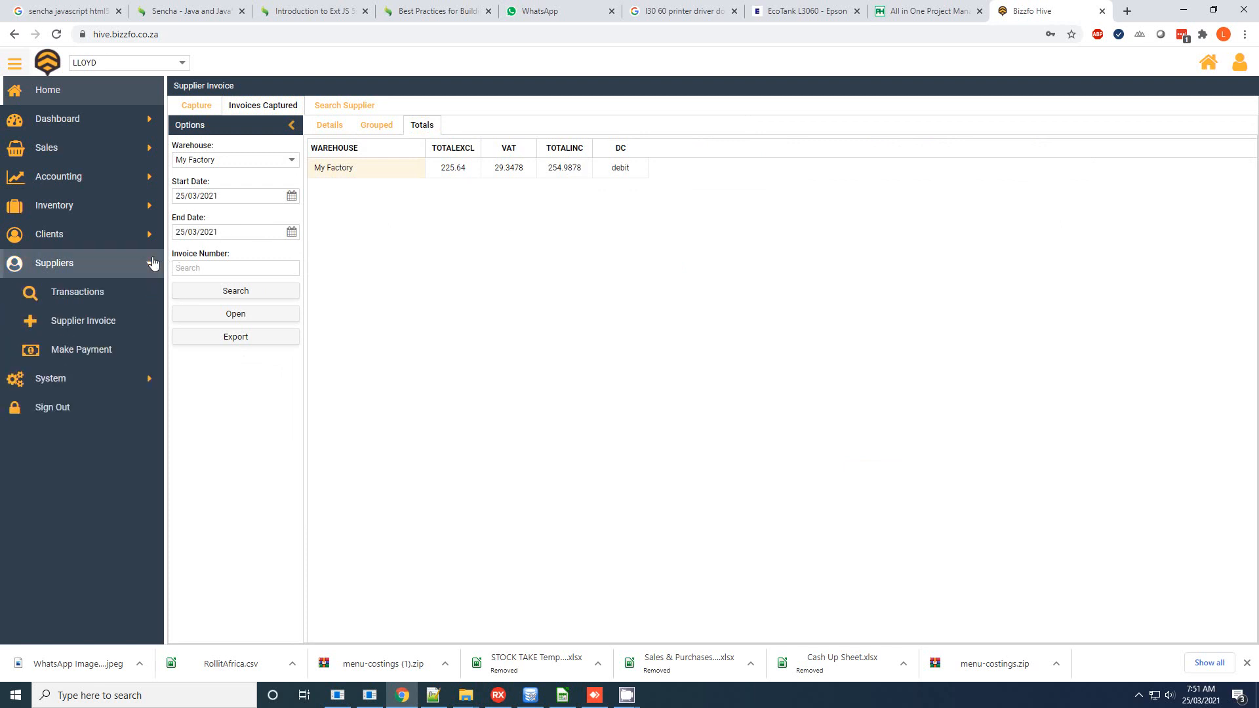
left_click(89, 298)
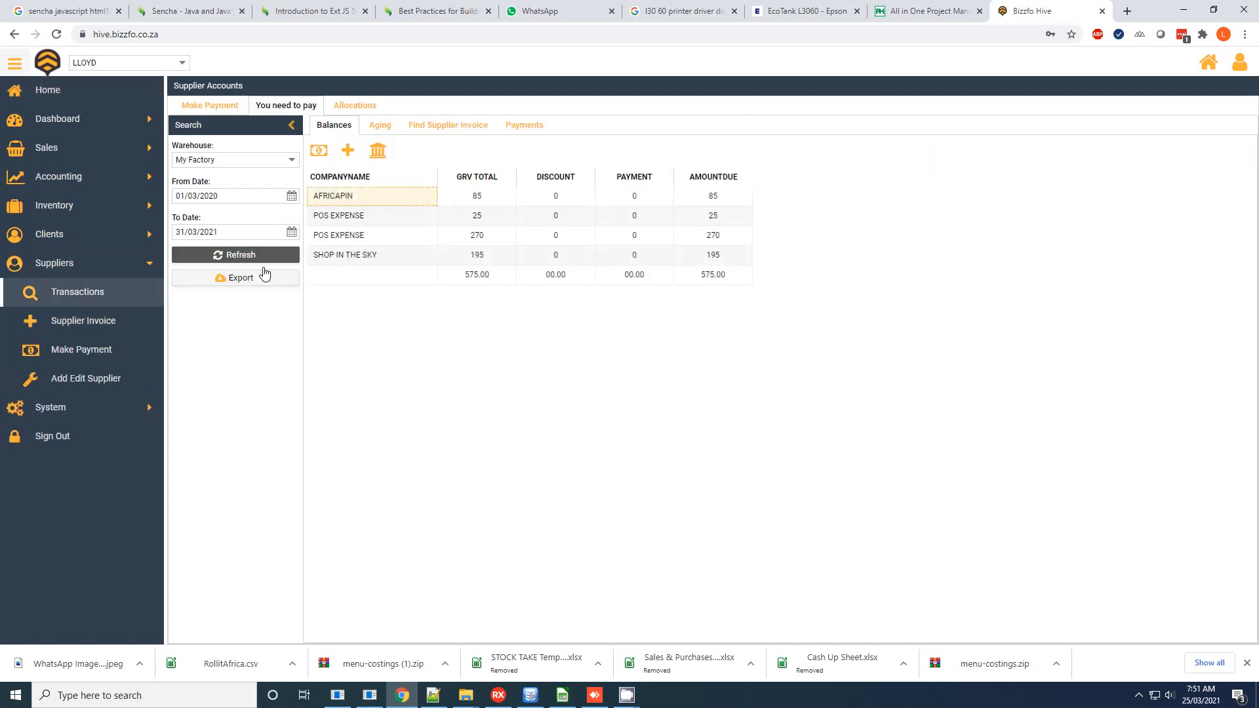
left_click(426, 204)
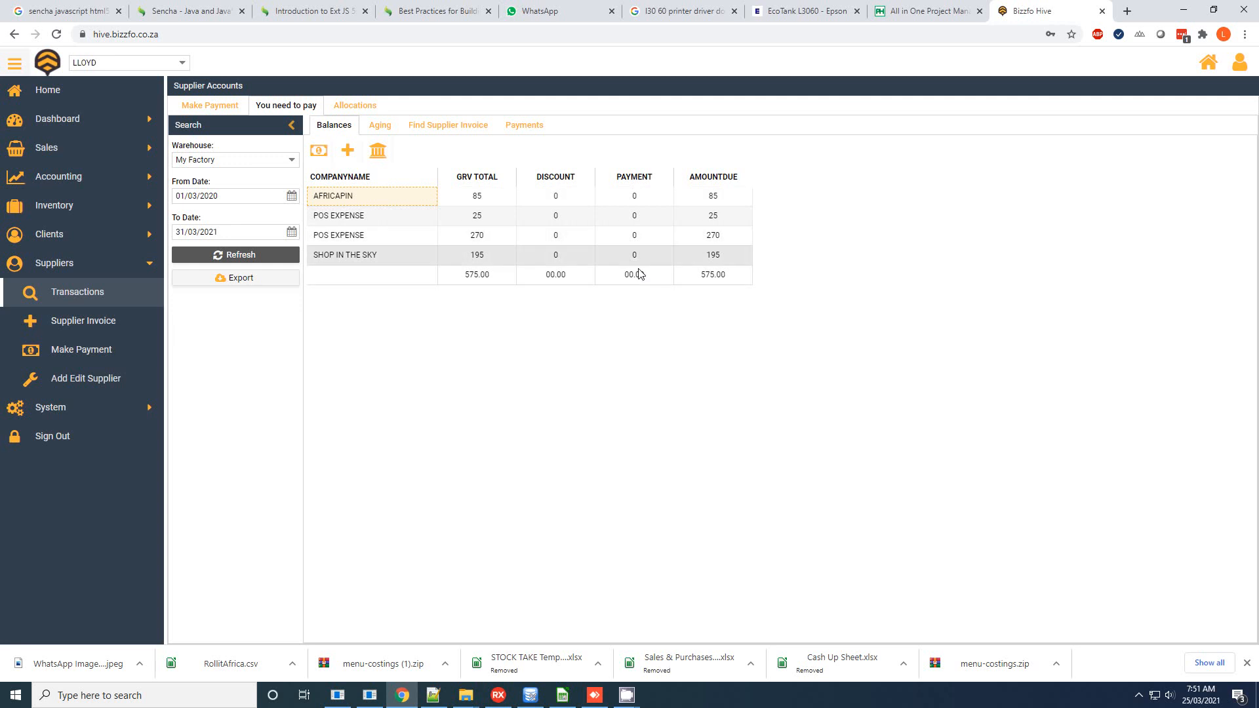
left_click(381, 126)
left_click(440, 161)
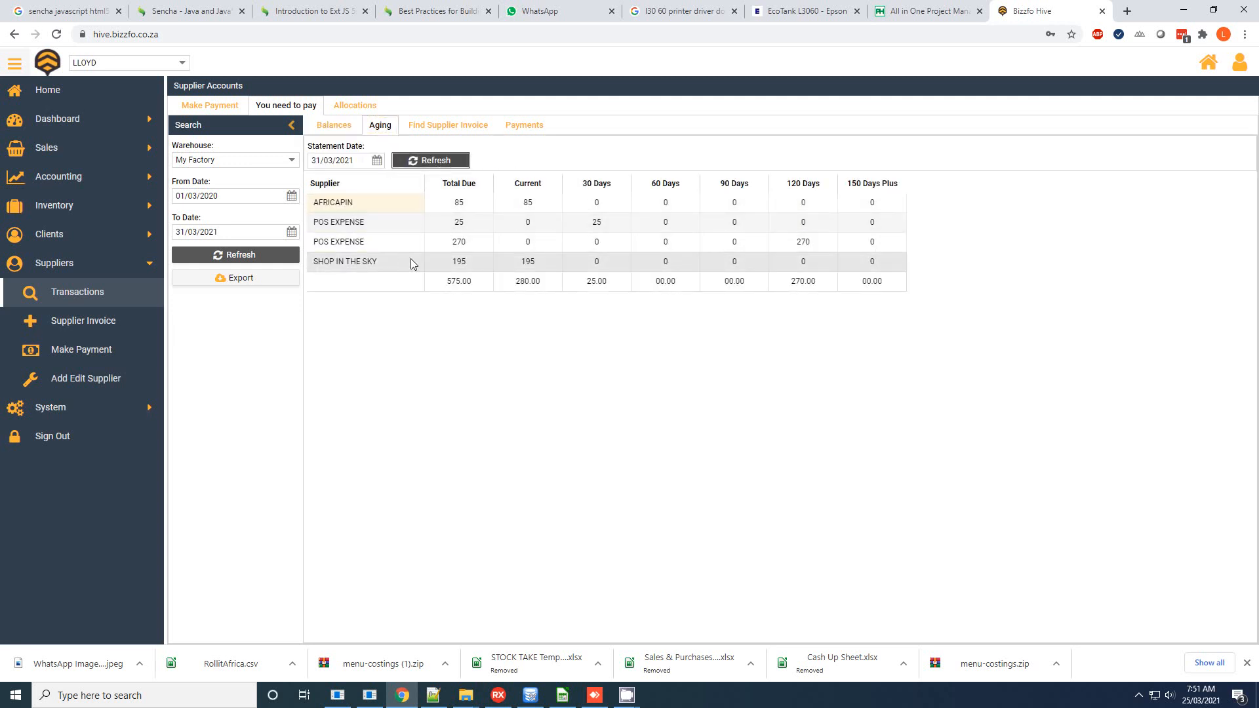
Step: Find the invoices of supplier Shop In The Sky and examine the Sho1236 entry
left_click(440, 130)
left_click(452, 150)
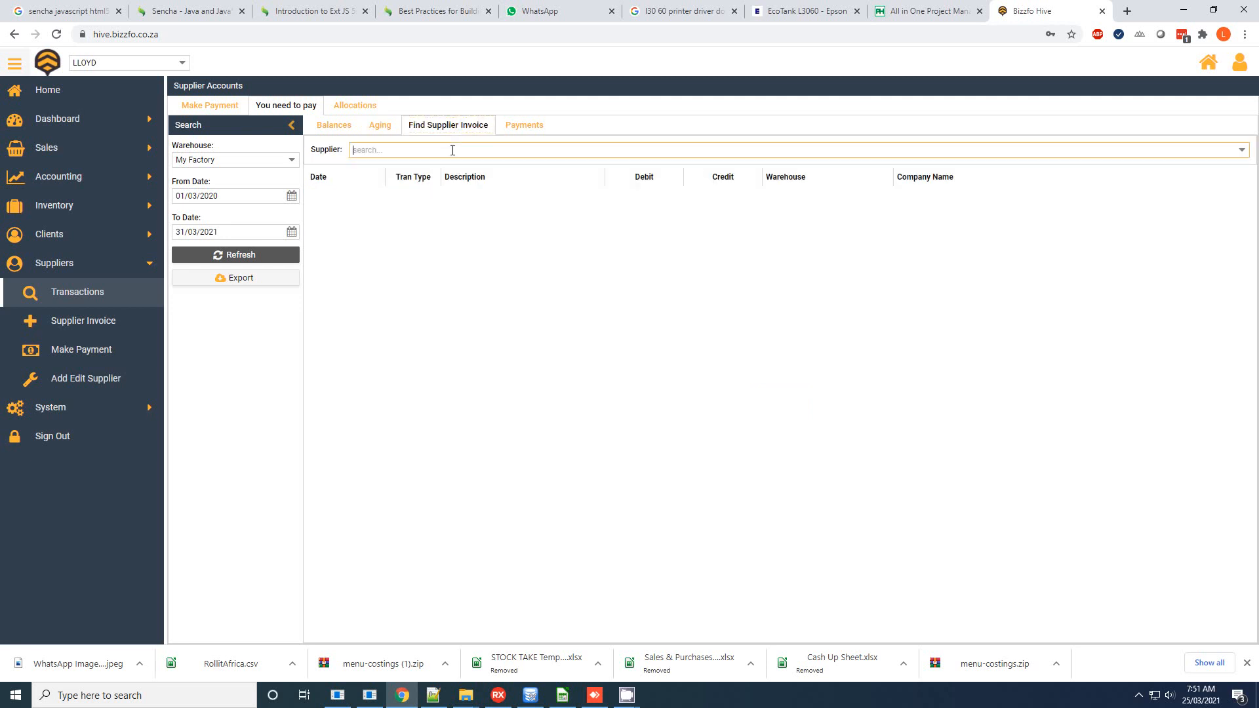
type("sho")
key("Return")
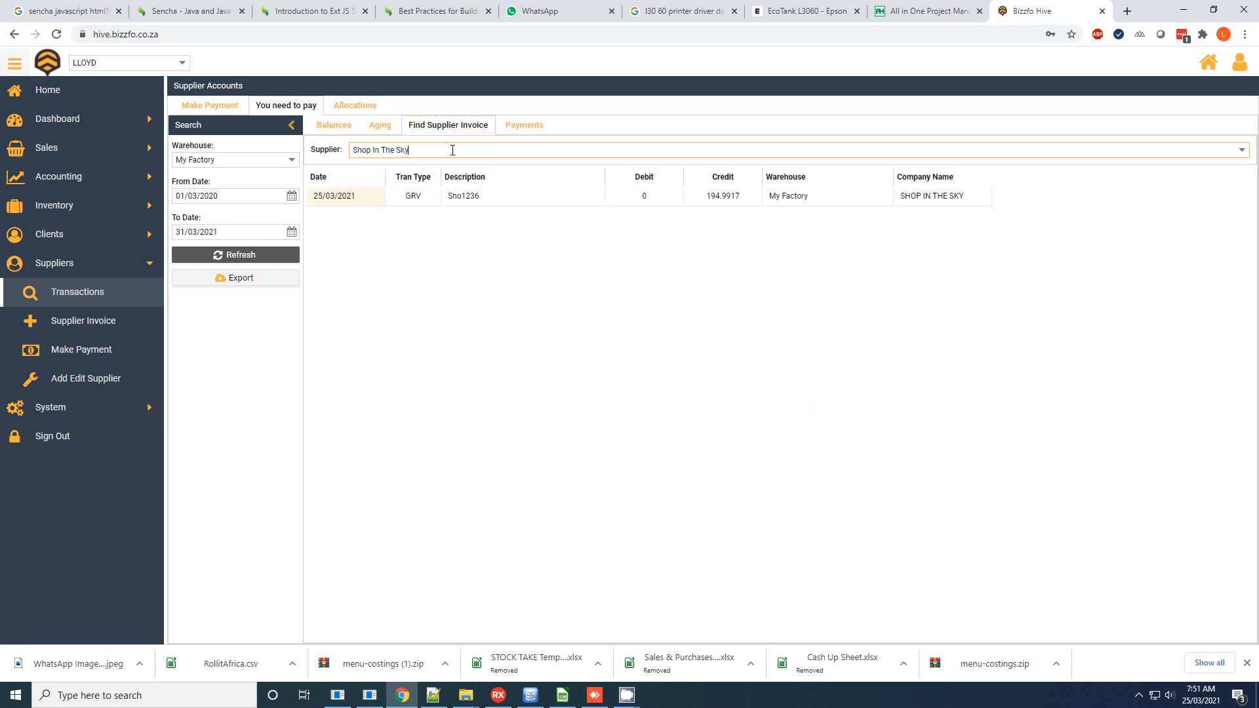
left_click(471, 203)
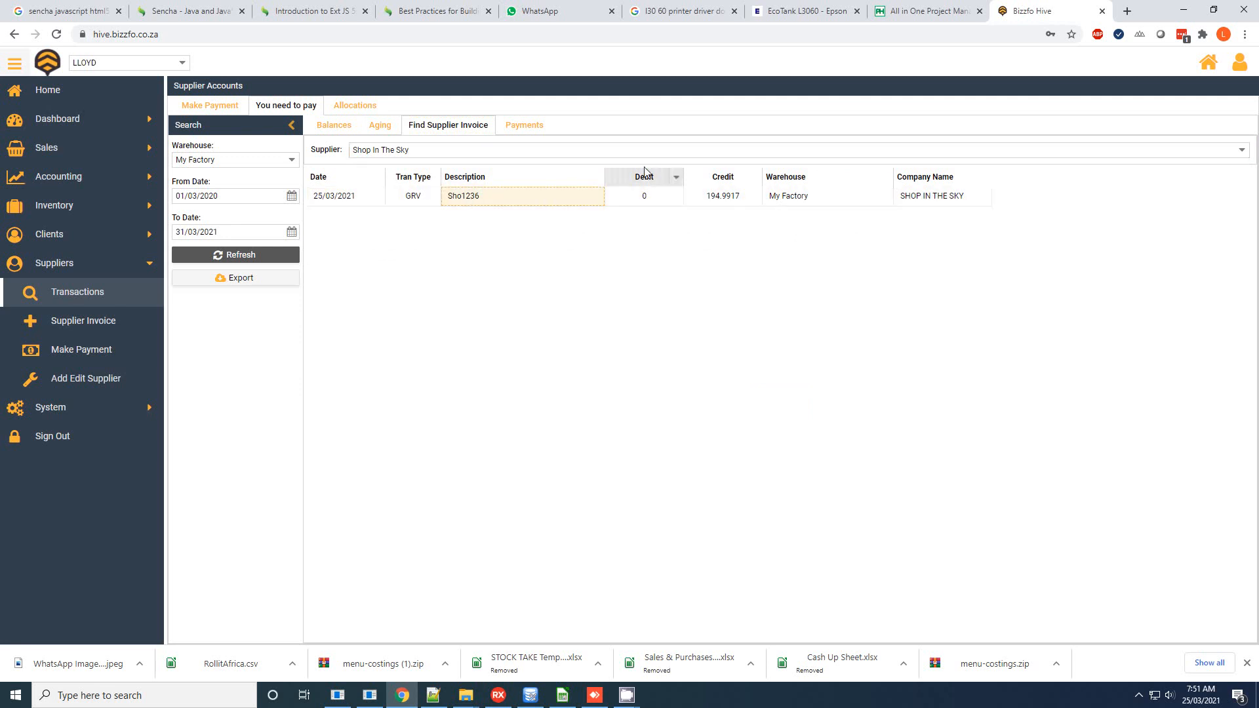
Step: Look up Shop In The Sky's invoices available for payment allocation in My Factory
left_click(369, 112)
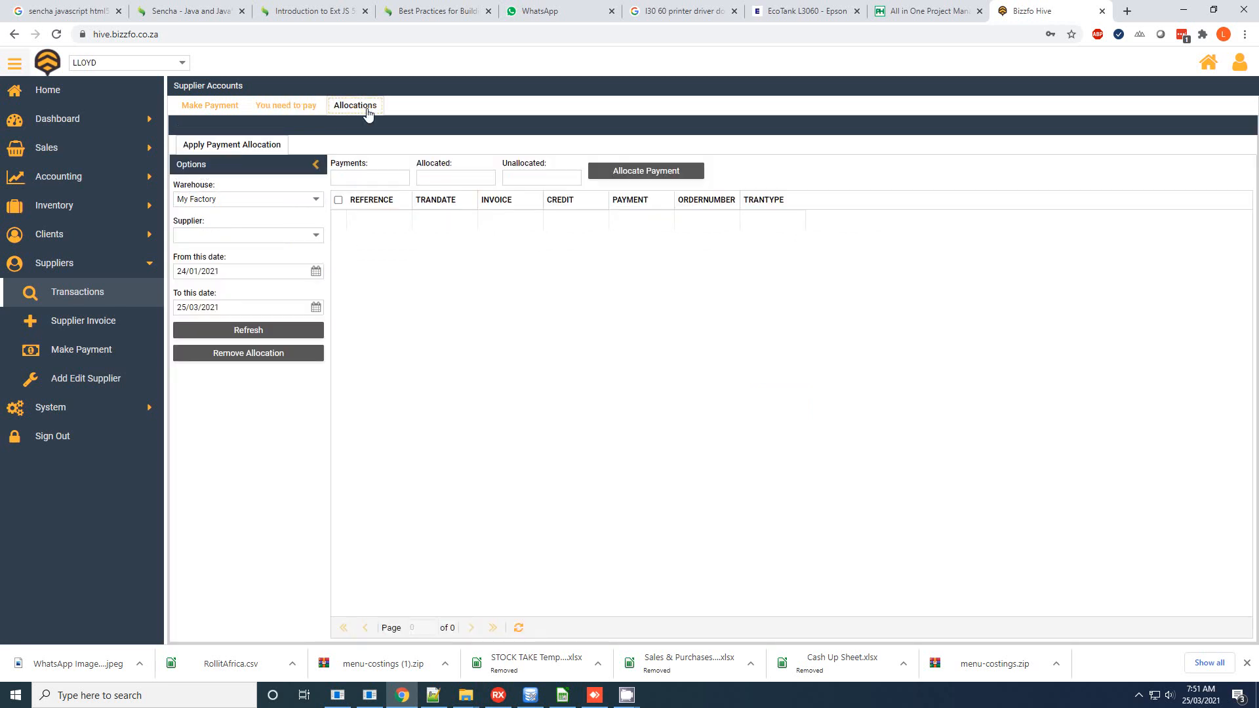
left_click(288, 235)
type("su")
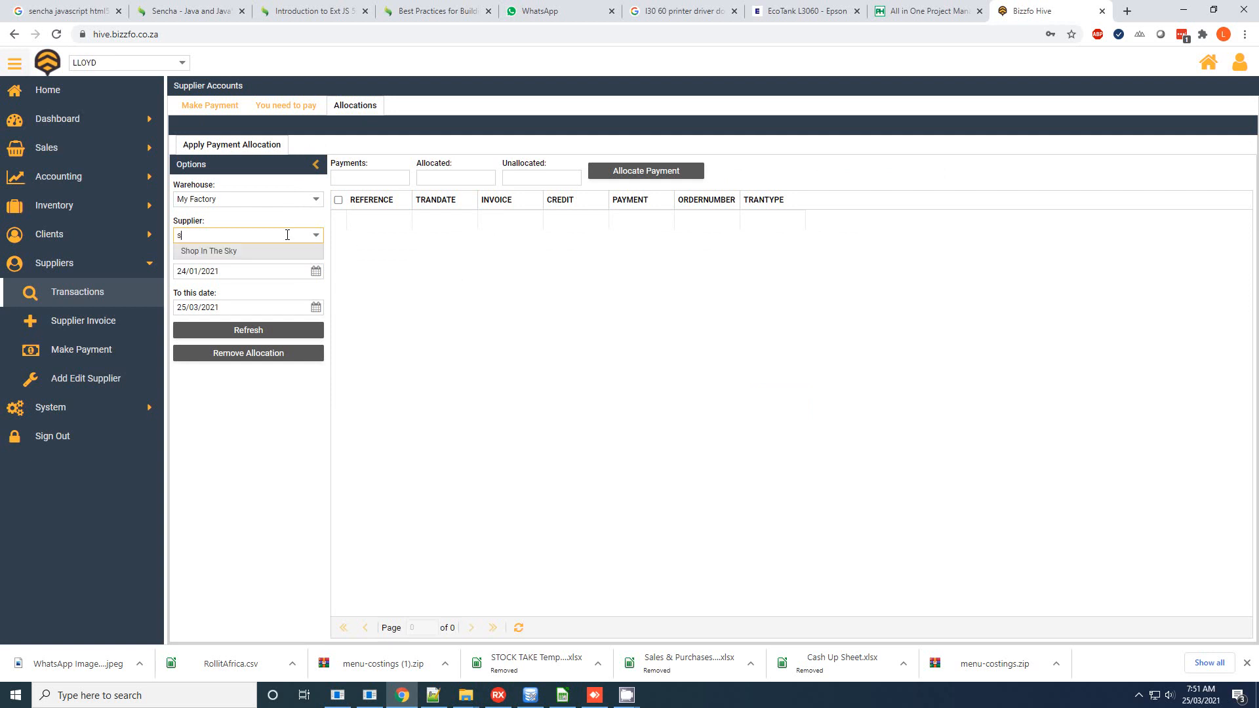
key("Return")
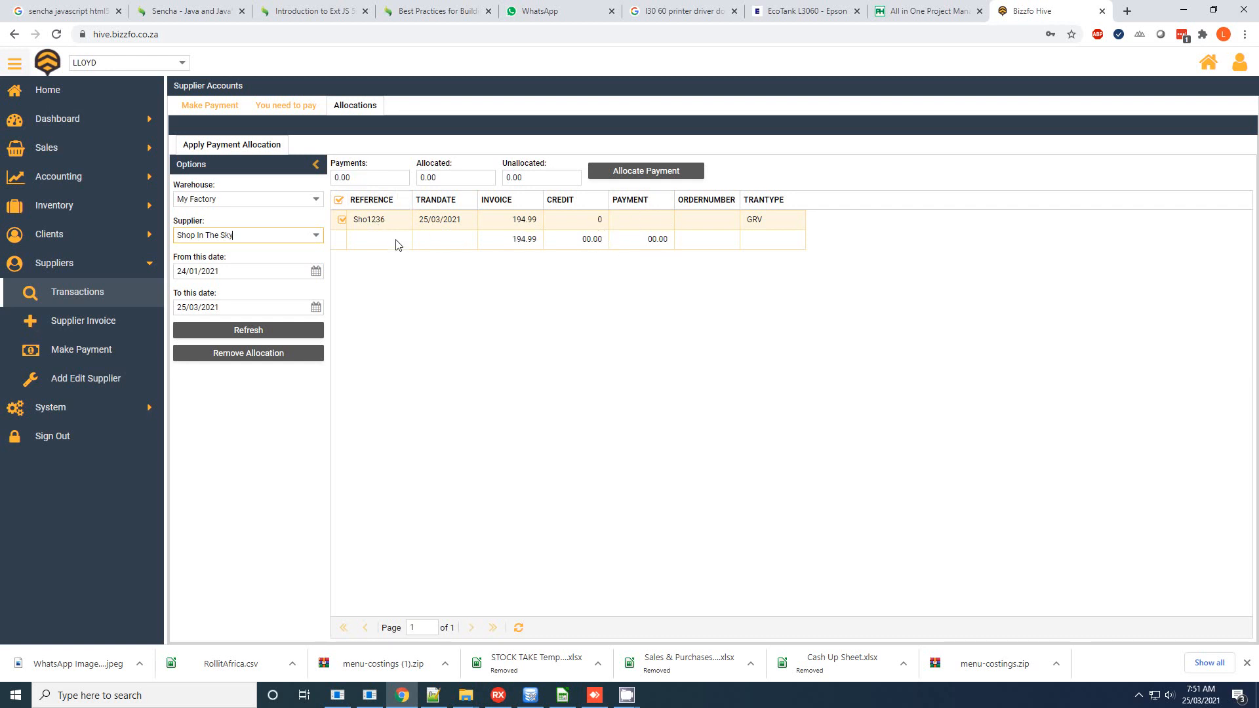
Step: Start a supplier payment with Shop In The Sky as supplier and My Factory as warehouse
left_click(205, 109)
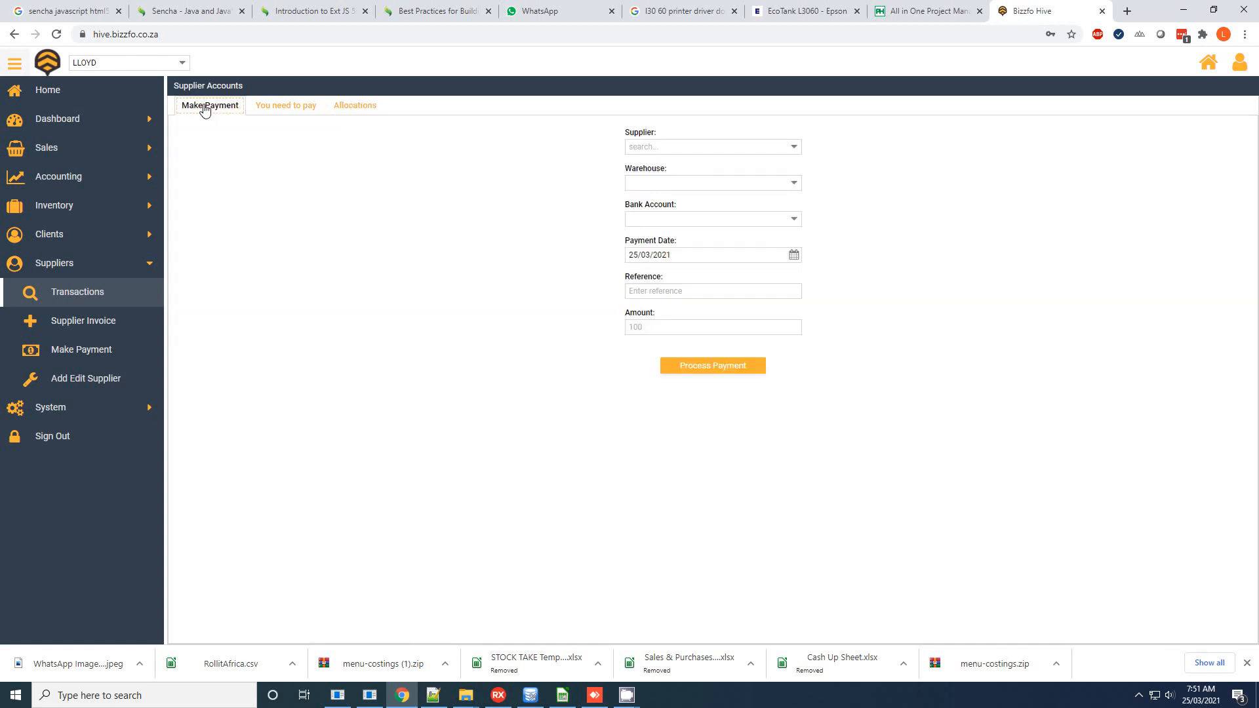
left_click(740, 147)
type("sho")
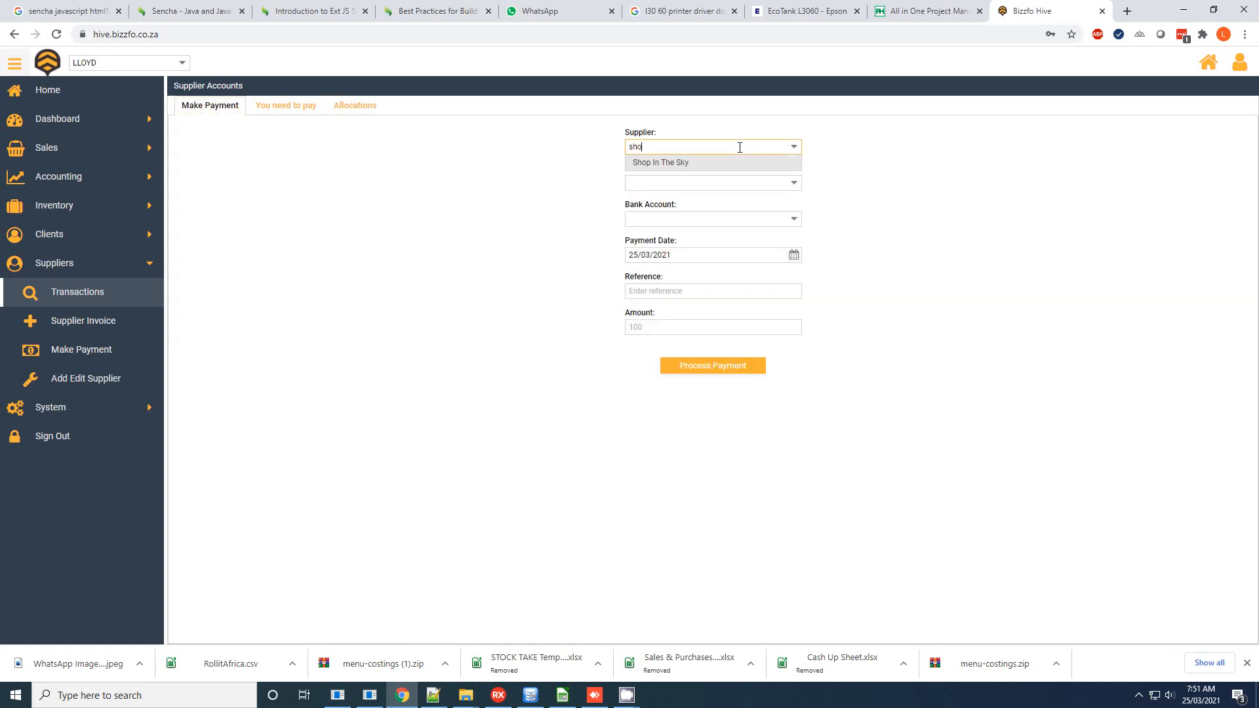
key("Return")
left_click(793, 183)
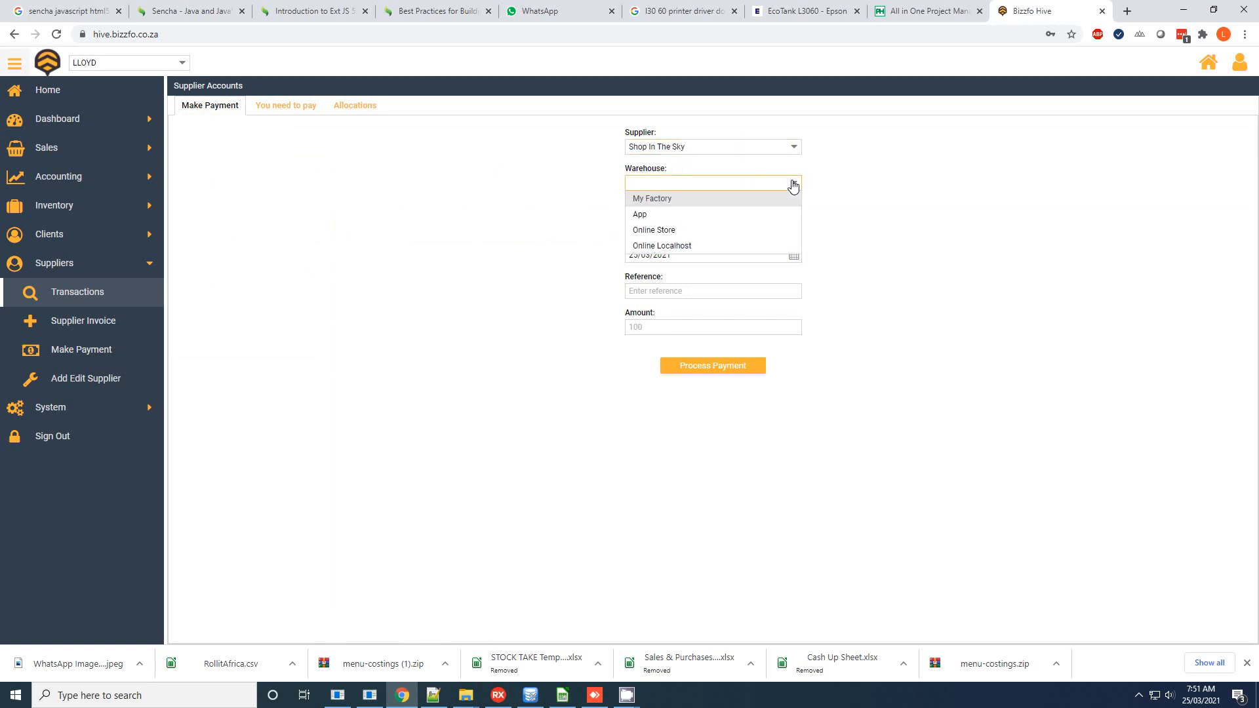
left_click(746, 200)
Step: Set the payment's bank account to ABSA after trying Standard Bank and Cash On Hand
left_click(795, 219)
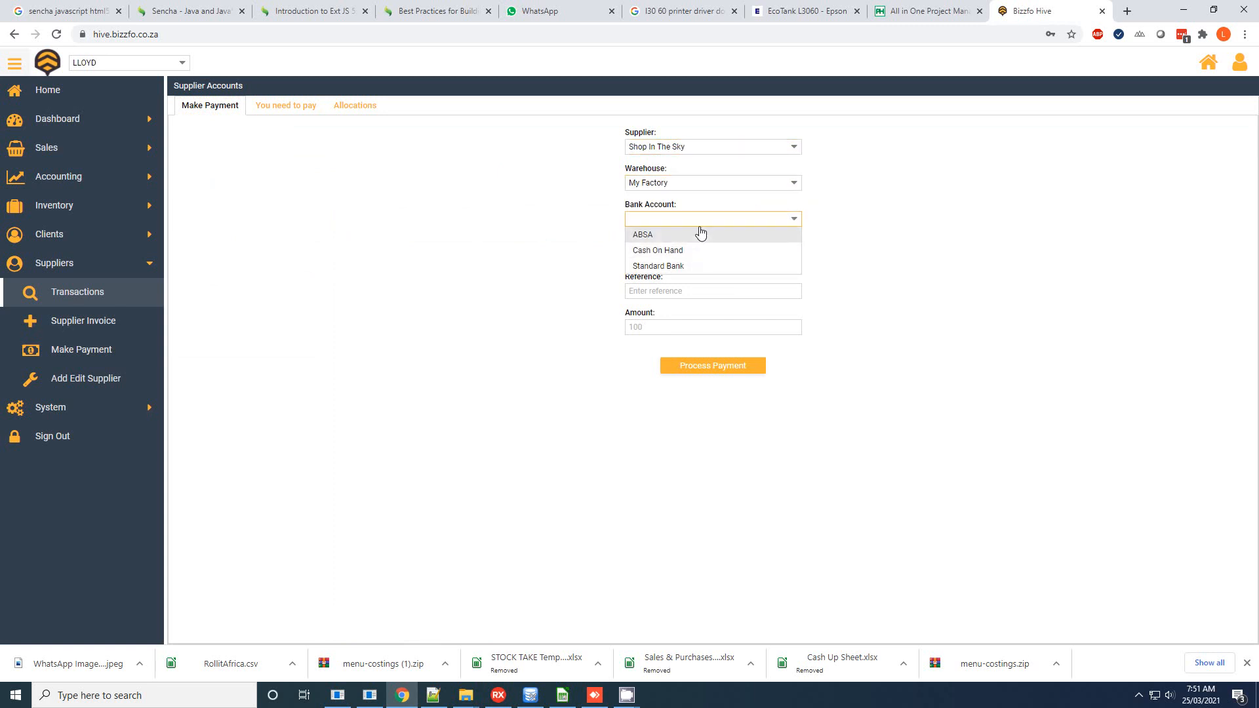
left_click(695, 268)
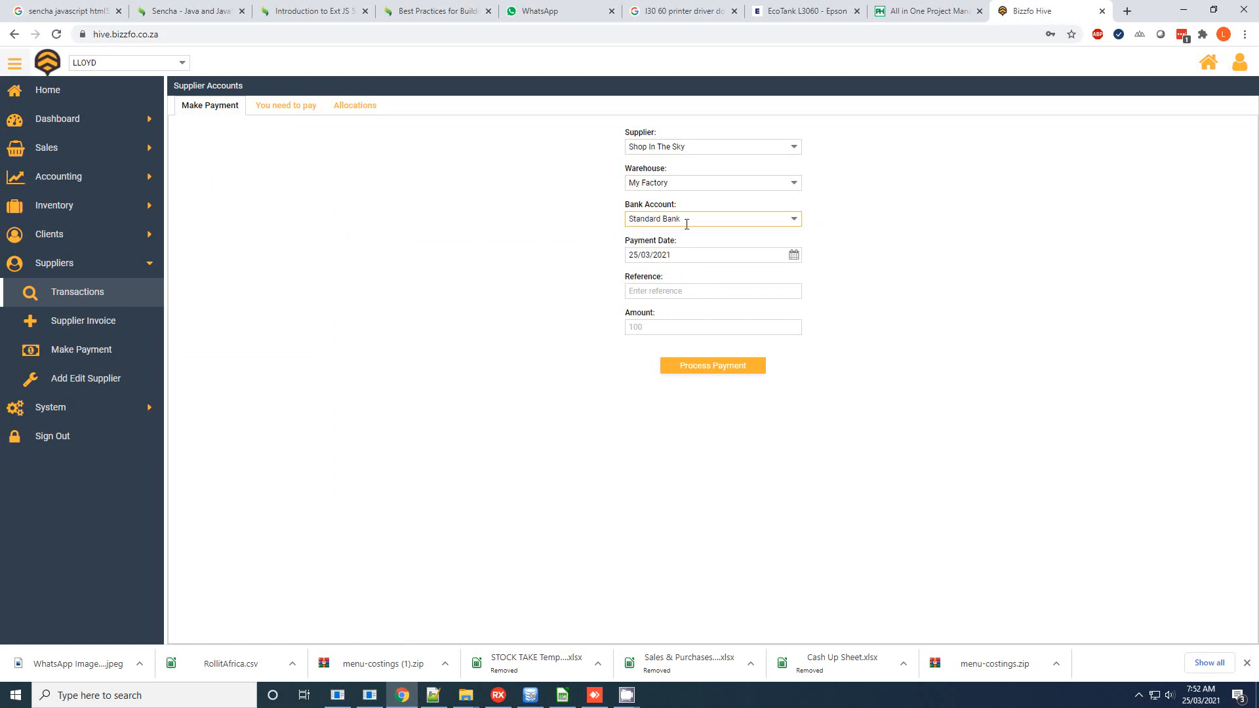
left_click(791, 219)
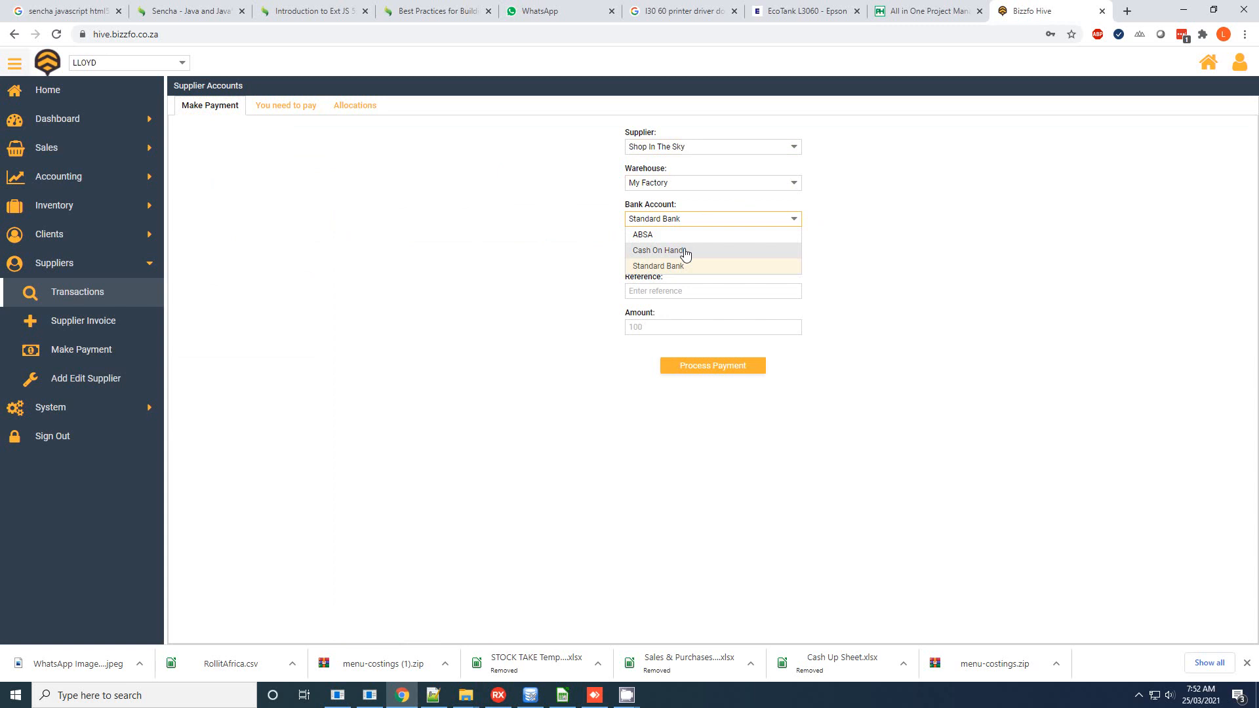
left_click(685, 251)
left_click(794, 219)
left_click(706, 234)
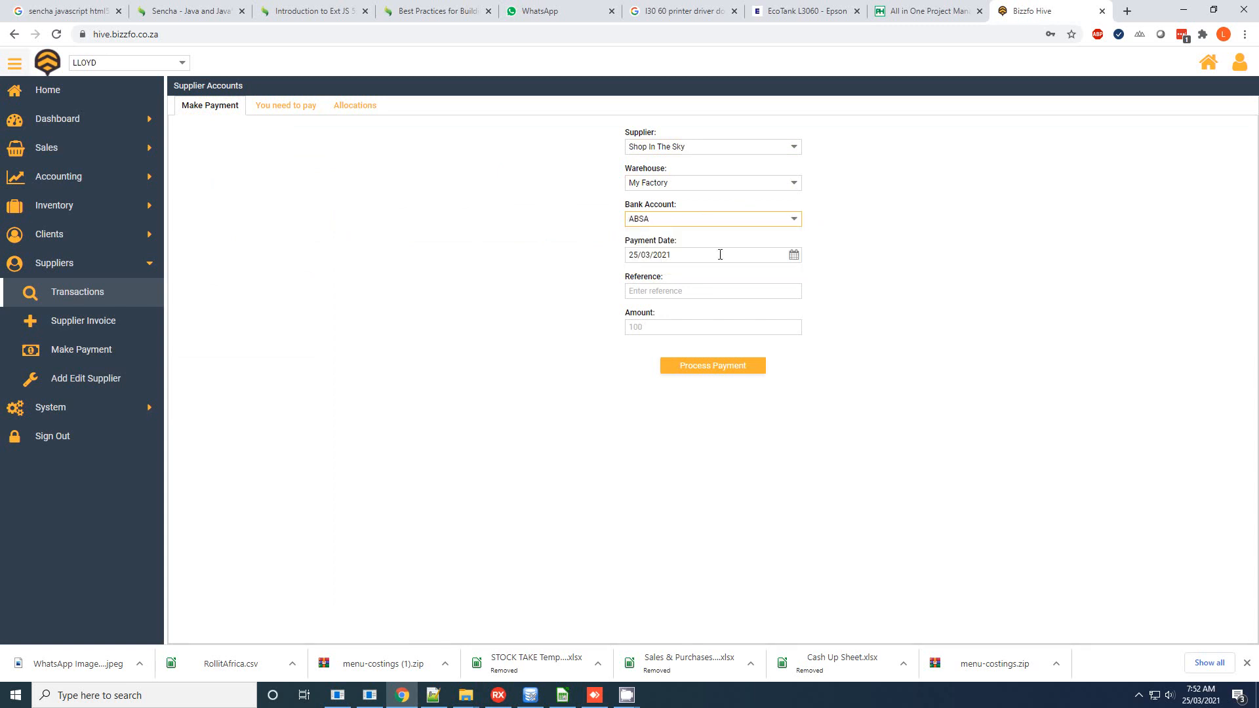
Step: Enter the payment reference Thank and an amount of 500, and process the payment
left_click(681, 290)
type("Thank")
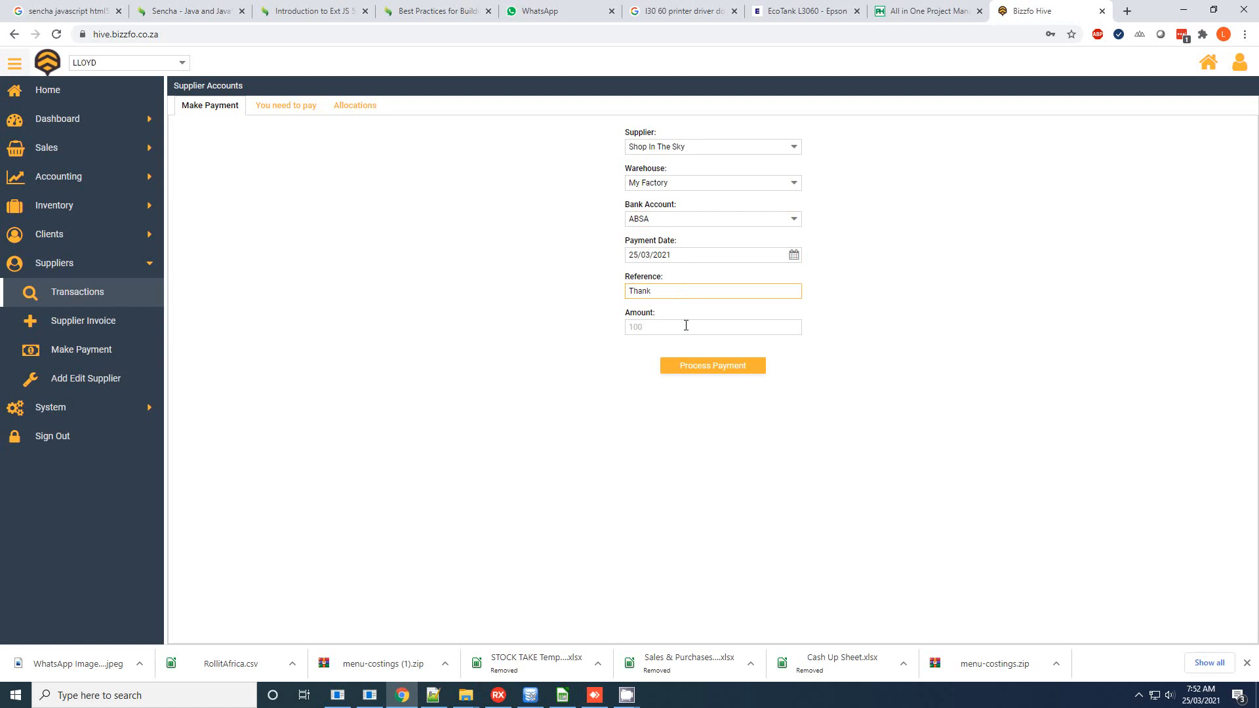
left_click(687, 326)
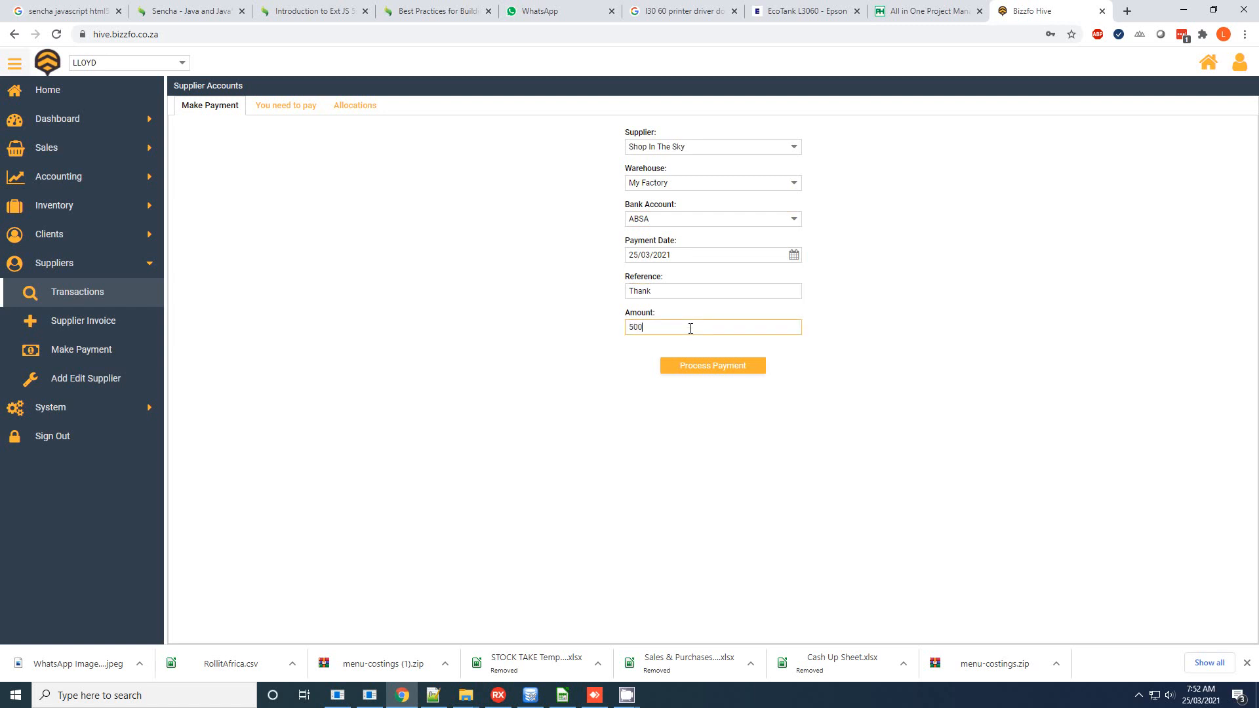
type("500")
left_click(708, 369)
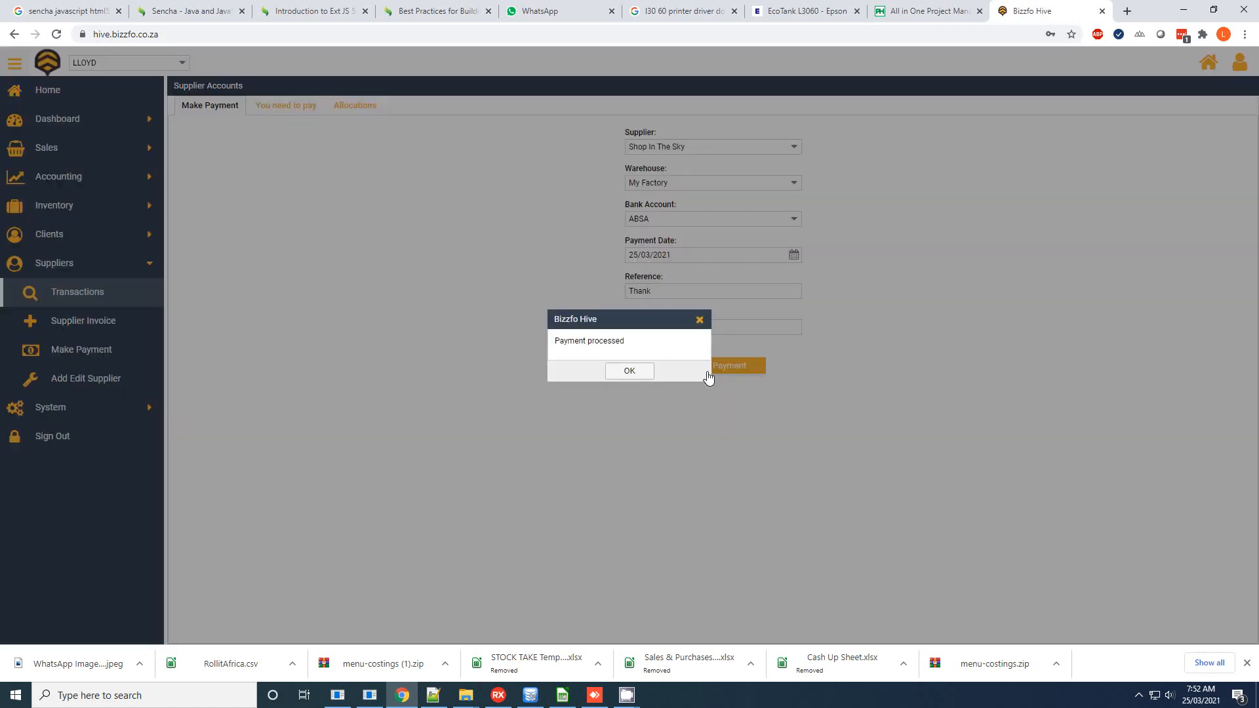
left_click(649, 369)
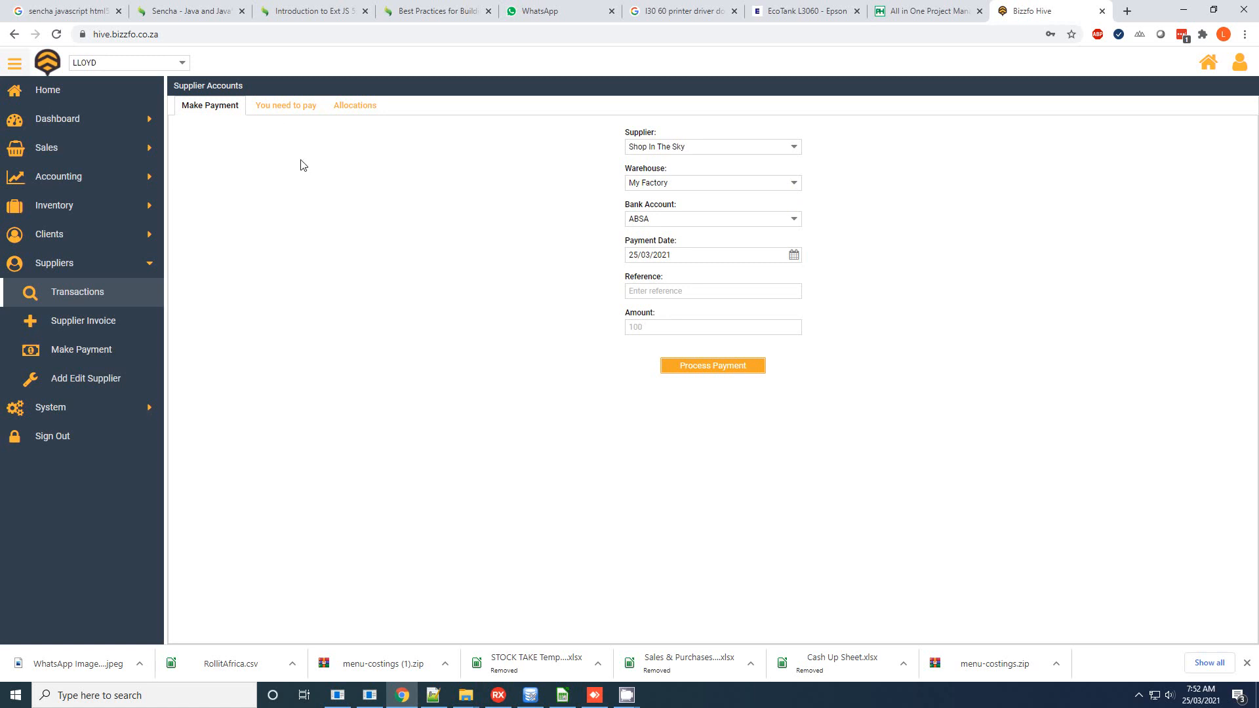
Step: Refresh Shop In The Sky's allocations, allocate the payment to invoice Sho1236 and check the unallocated amount
left_click(338, 107)
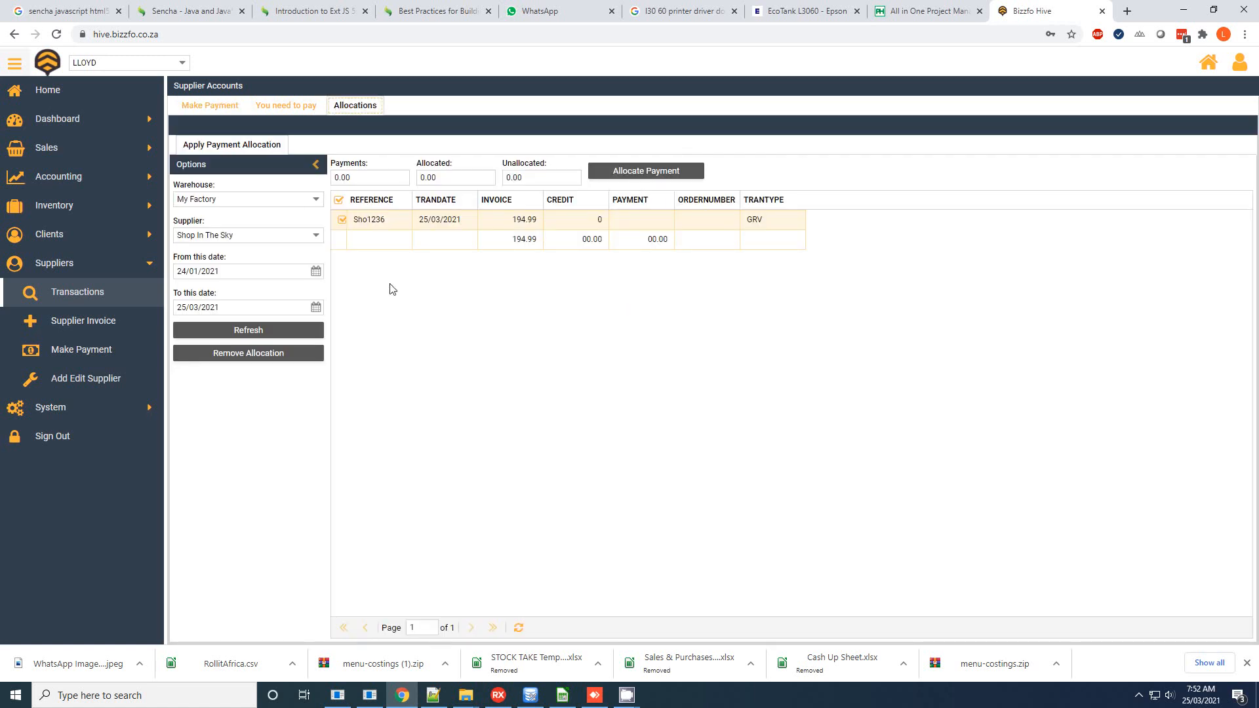
left_click(275, 336)
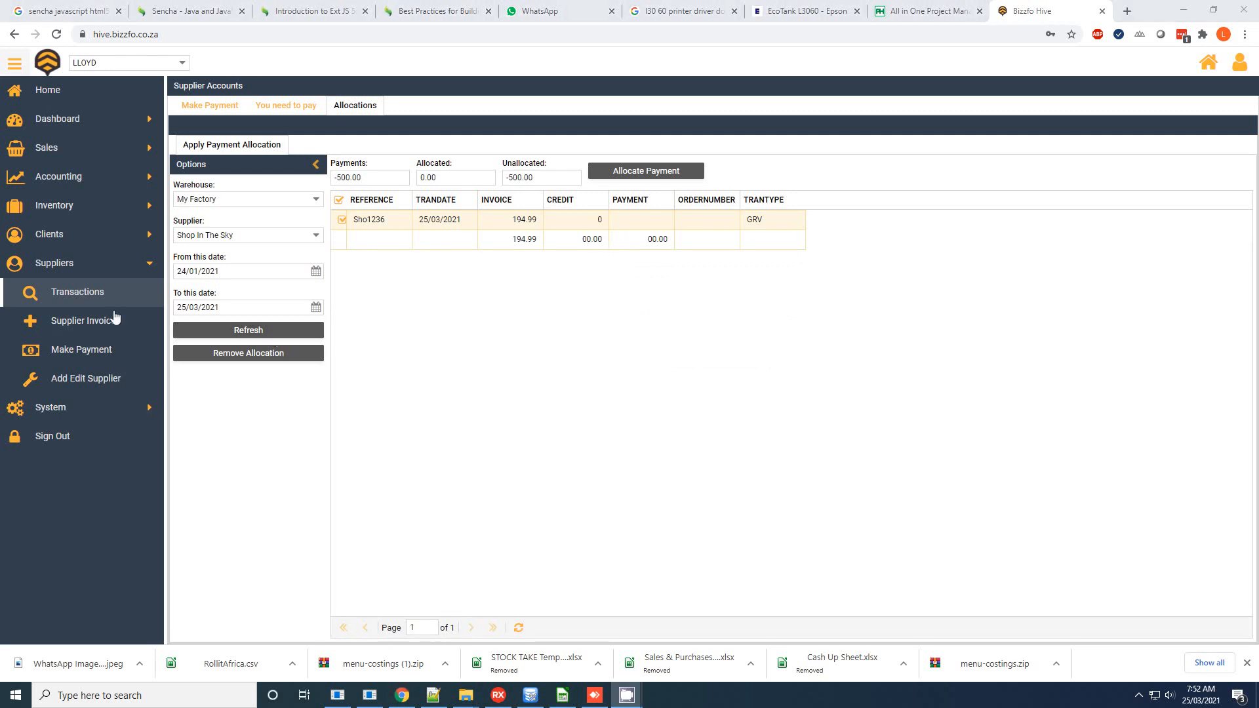
left_click_drag(375, 177, 324, 179)
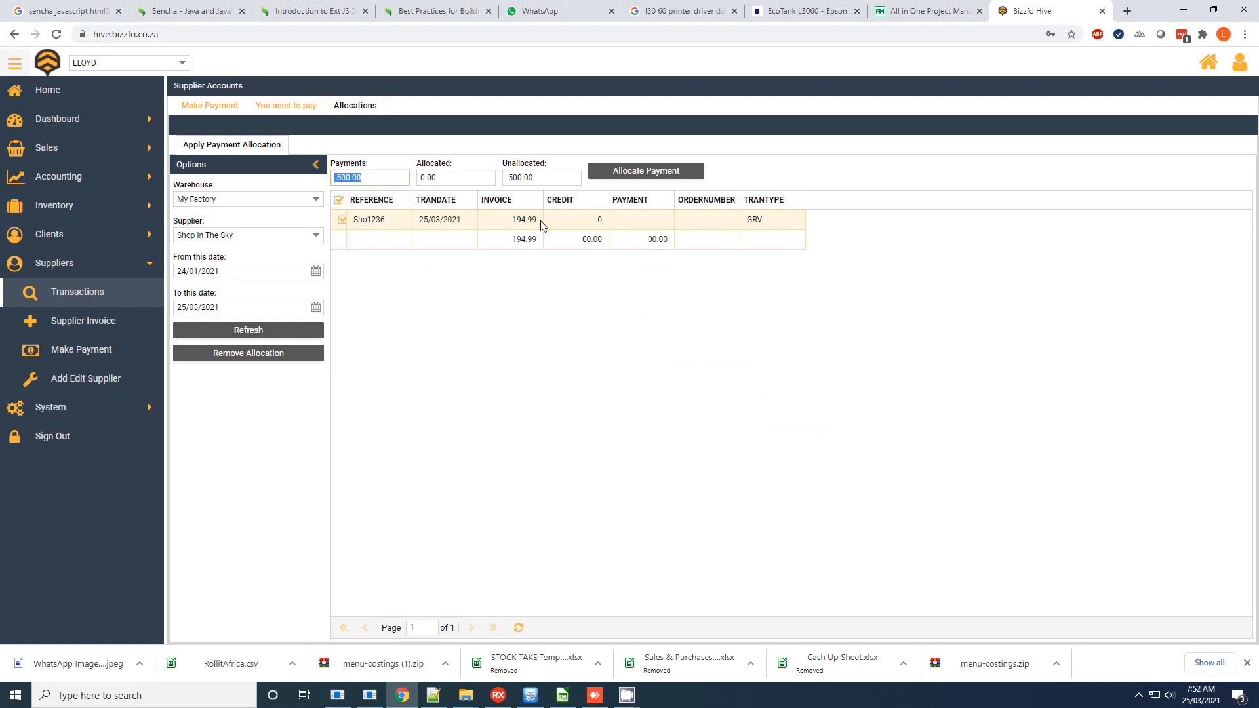
left_click(643, 172)
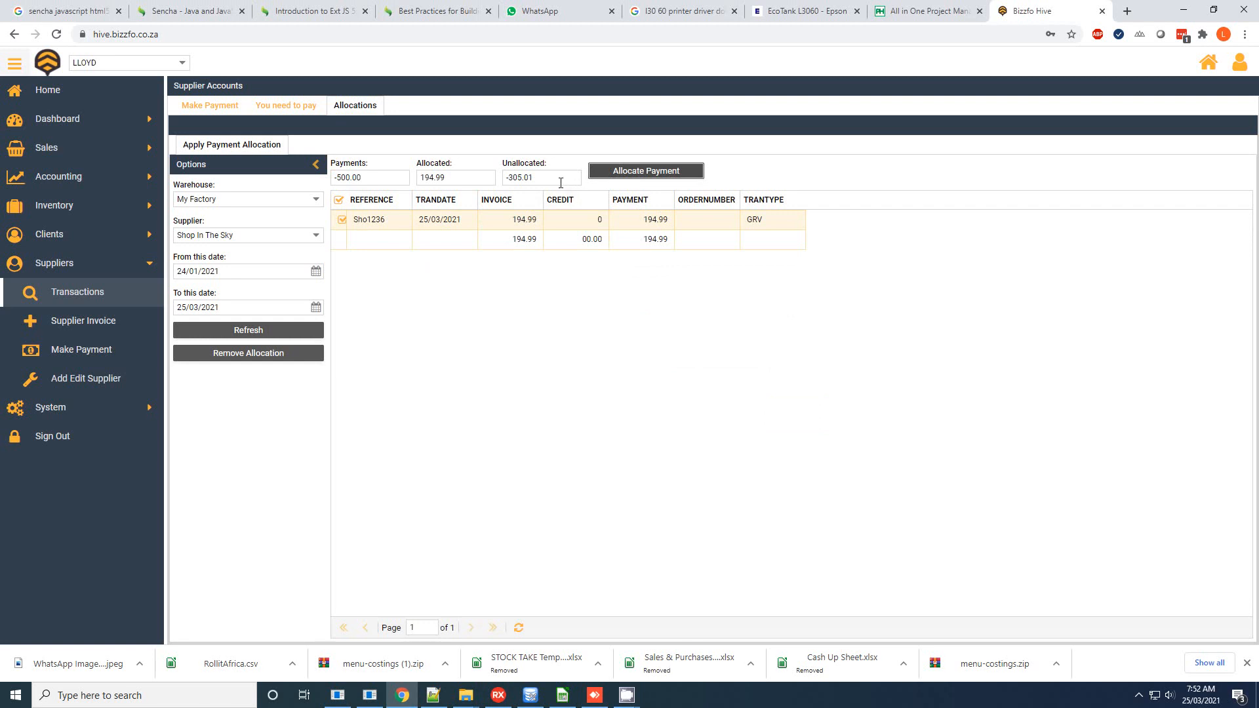
left_click_drag(565, 178, 474, 179)
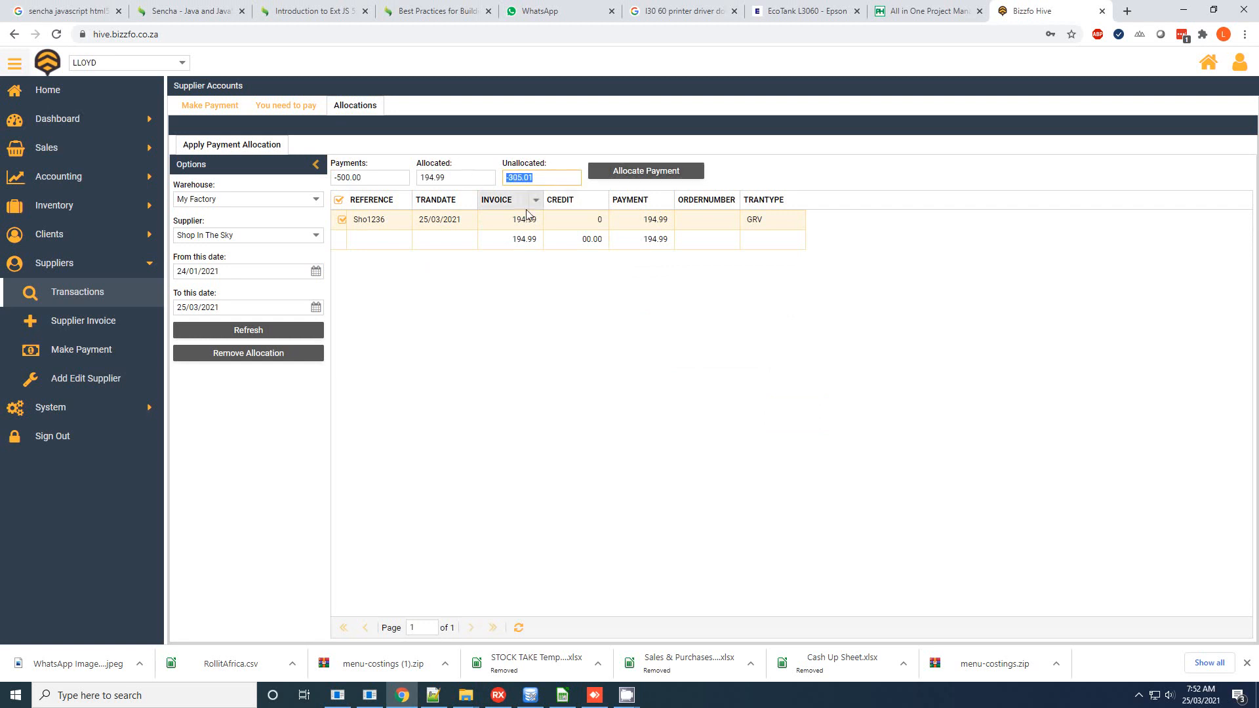
Step: Leave the allocations and switch from supplier accounts to the supplier invoice page
left_click(295, 110)
left_click(229, 111)
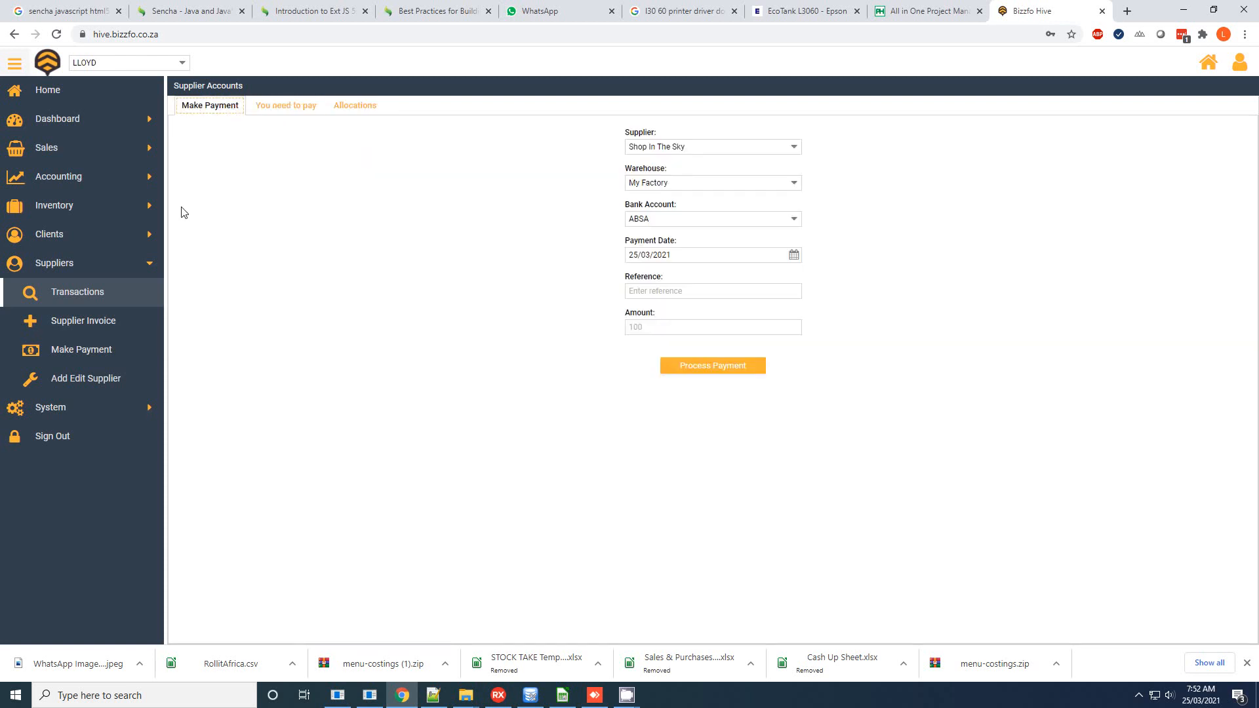
left_click(84, 326)
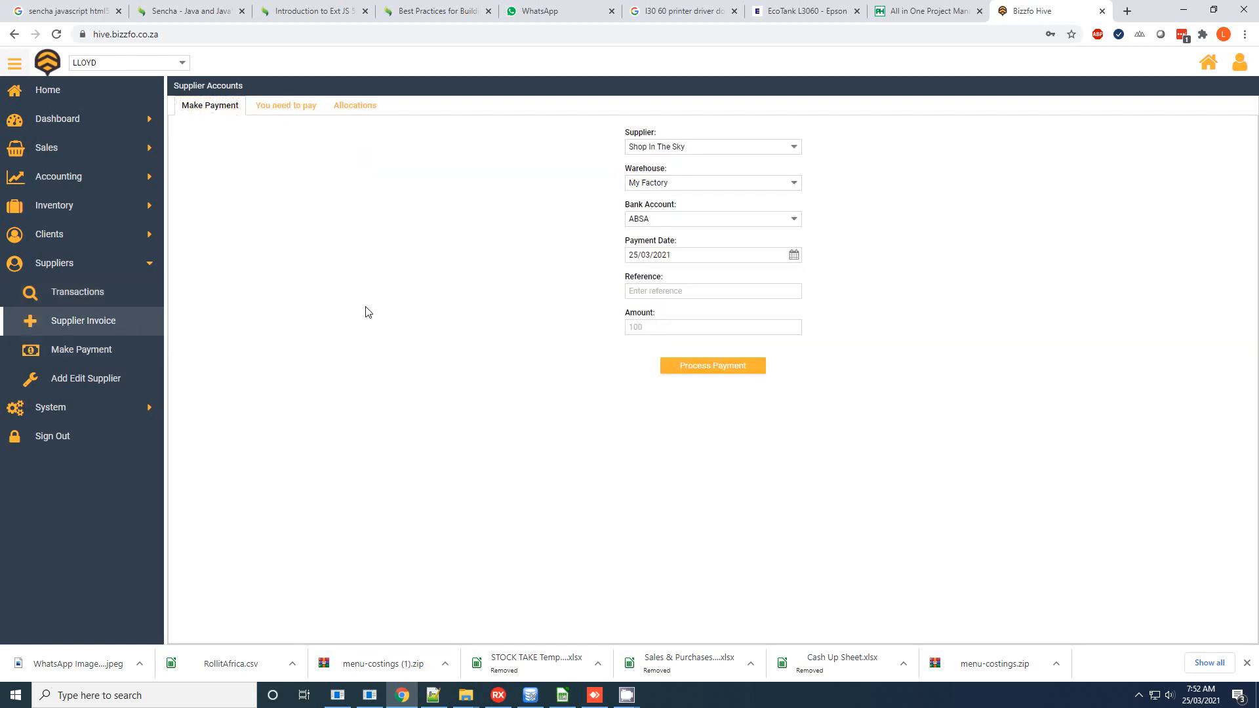